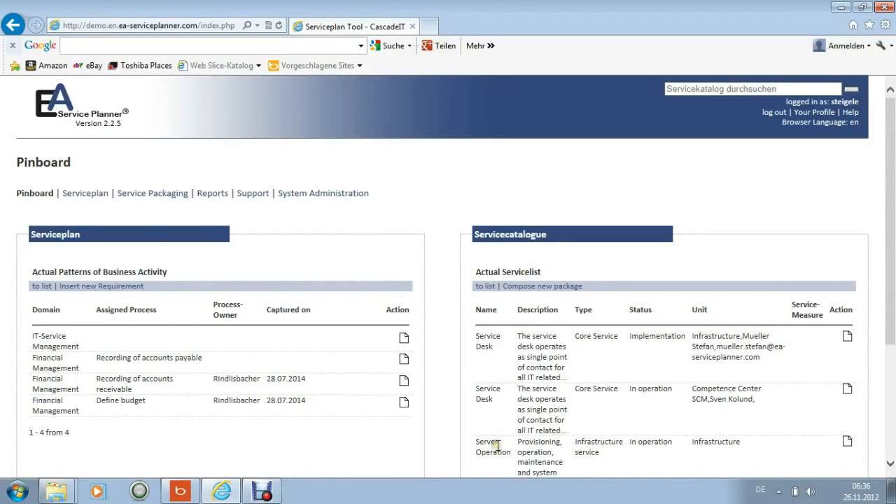
Start a new requirement with process domain Supply Chain Management and associated process Material delivery Planning
{"action": "mouse_move", "coordinate": [498, 447]}
{"action": "left_click", "coordinate": [101, 286]}
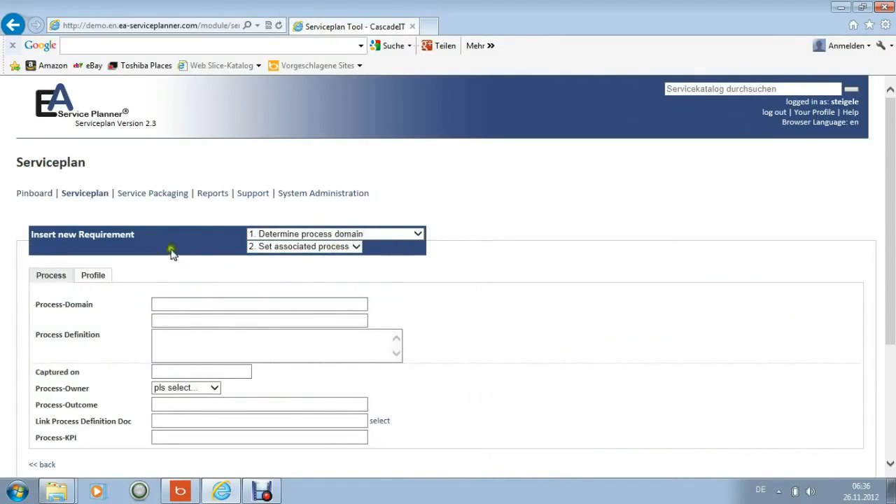
{"action": "left_click", "coordinate": [418, 234]}
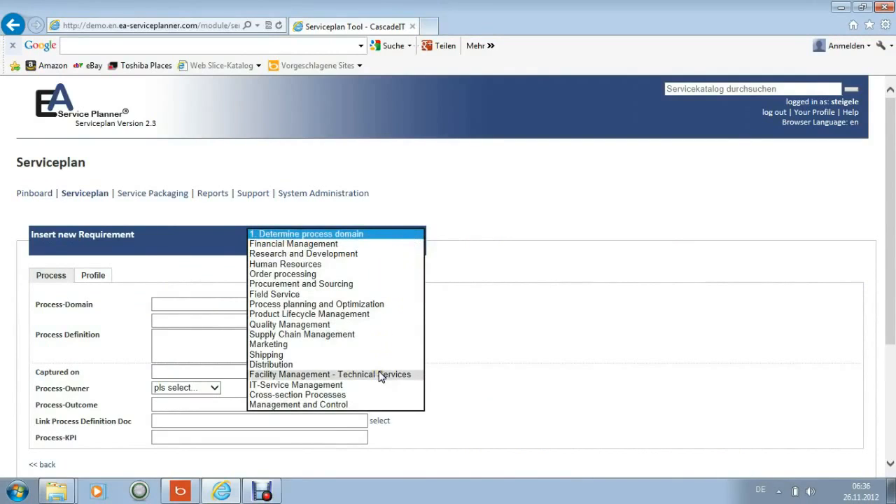
{"action": "left_click", "coordinate": [380, 335]}
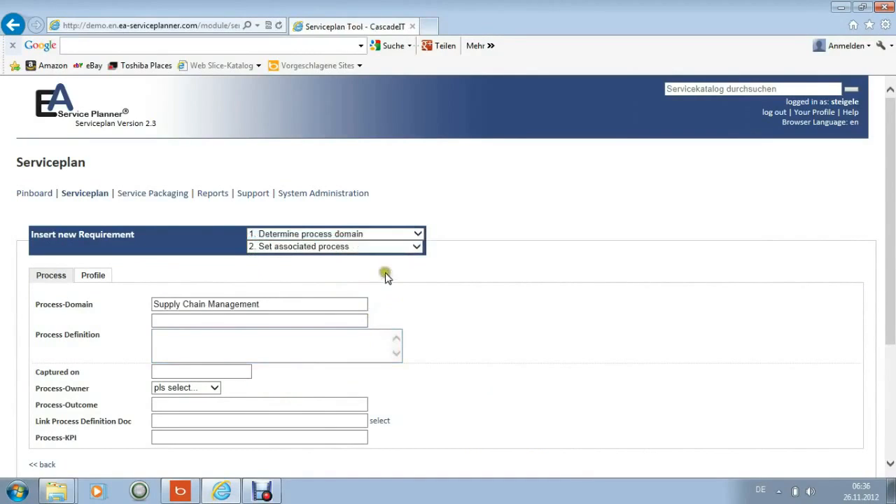
{"action": "left_click", "coordinate": [415, 249]}
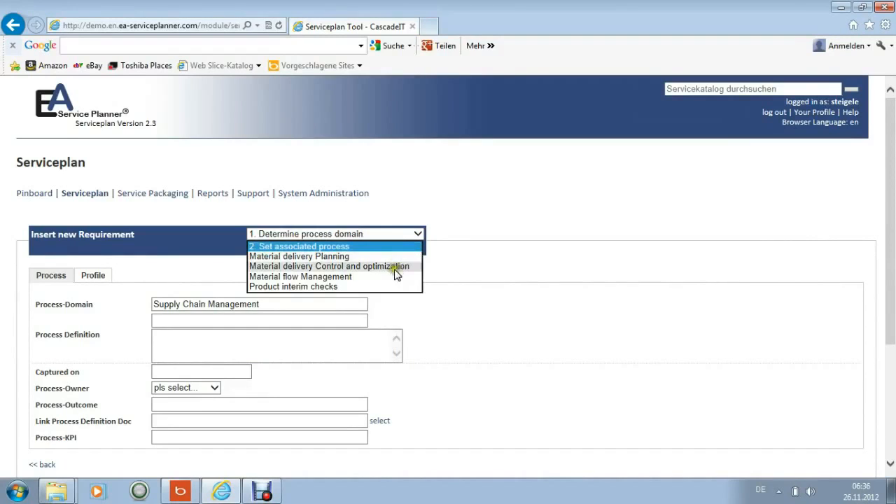
{"action": "left_click", "coordinate": [394, 258]}
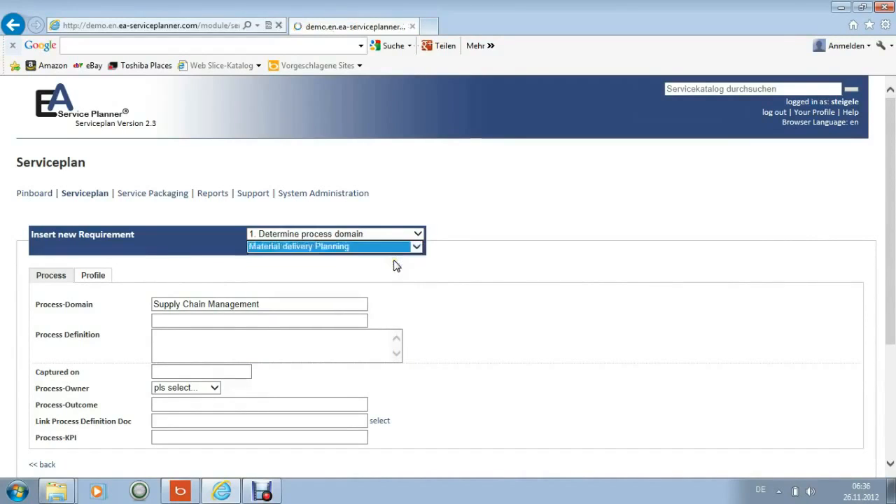
Set the requirement's capture date to 26.11.2012 and enter "Material Plan on Production Slot" as the process outcome
{"action": "left_click", "coordinate": [230, 374]}
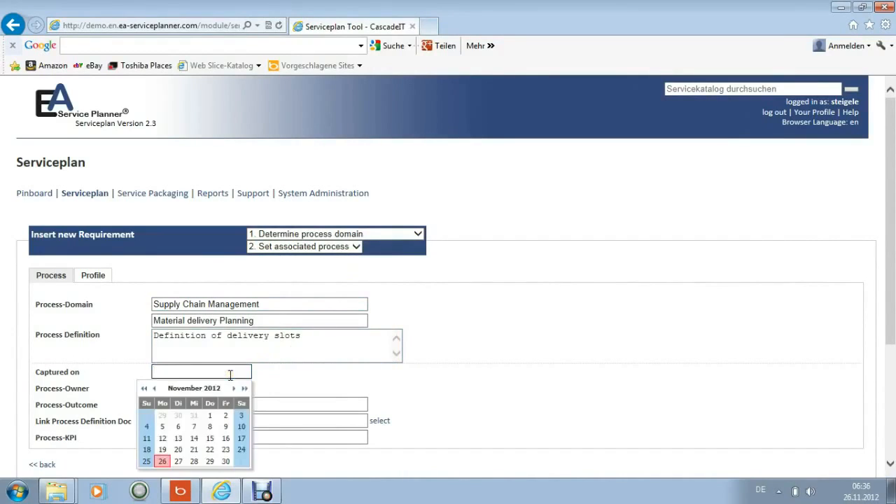
{"action": "left_click", "coordinate": [162, 461]}
{"action": "left_click", "coordinate": [190, 406]}
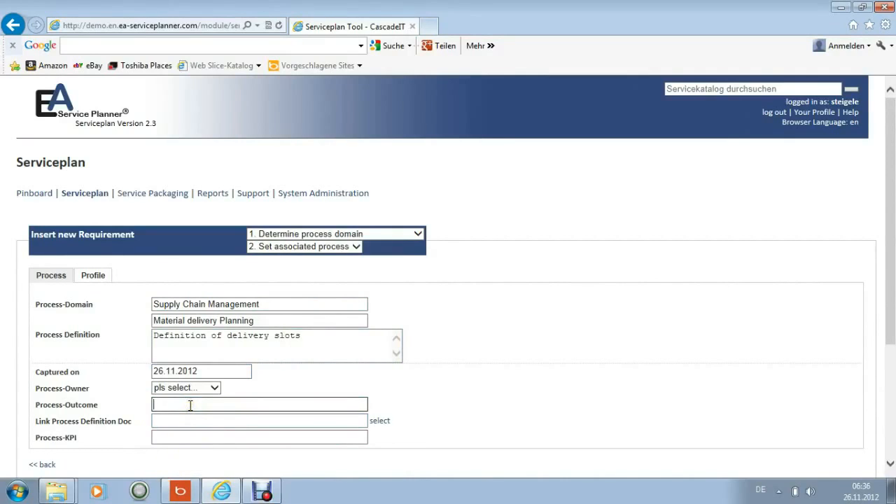
{"action": "type", "text": "Material Plan on "}
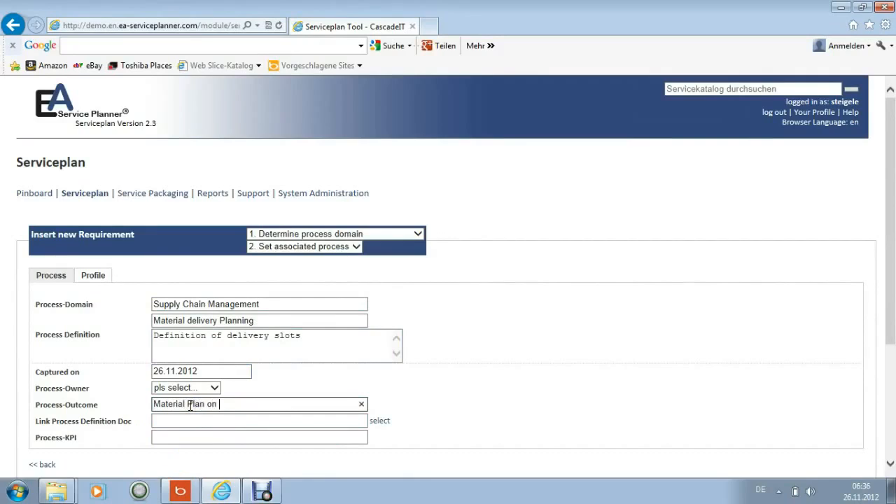
{"action": "type", "text": "Production Slot"}
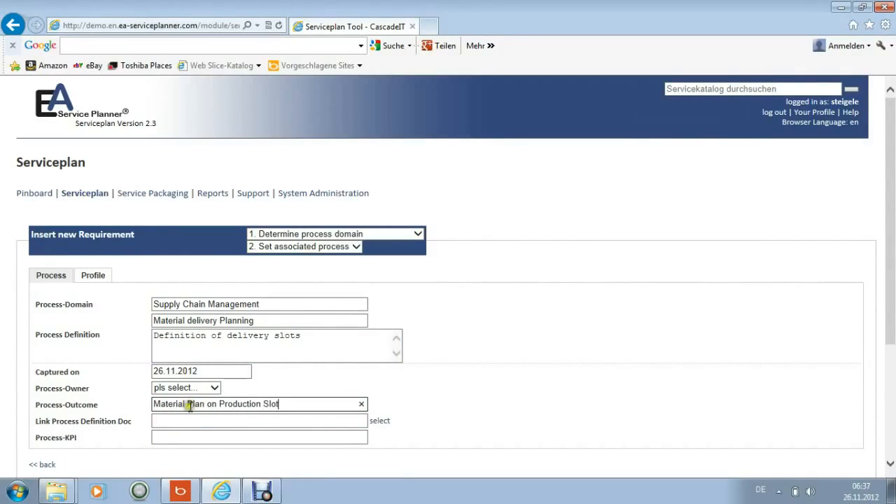
View the files available for the process definition document link and leave the file manager without choosing one
{"action": "left_click", "coordinate": [180, 421]}
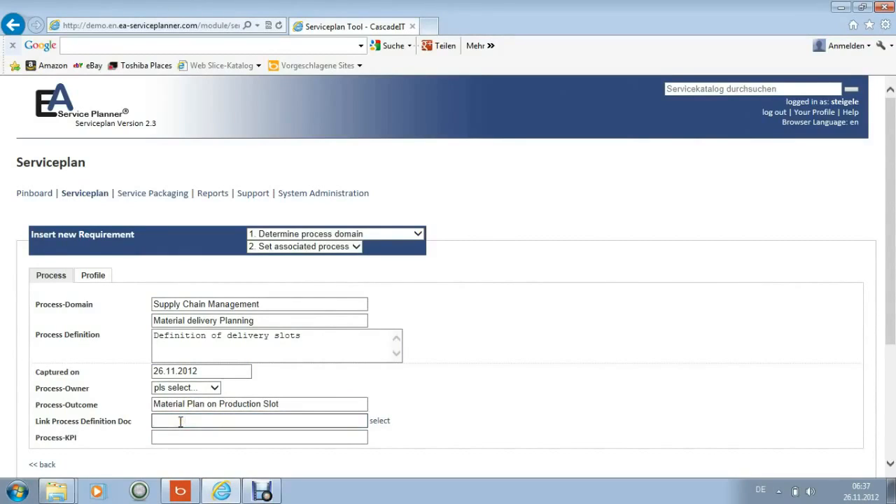
{"action": "left_click", "coordinate": [380, 422]}
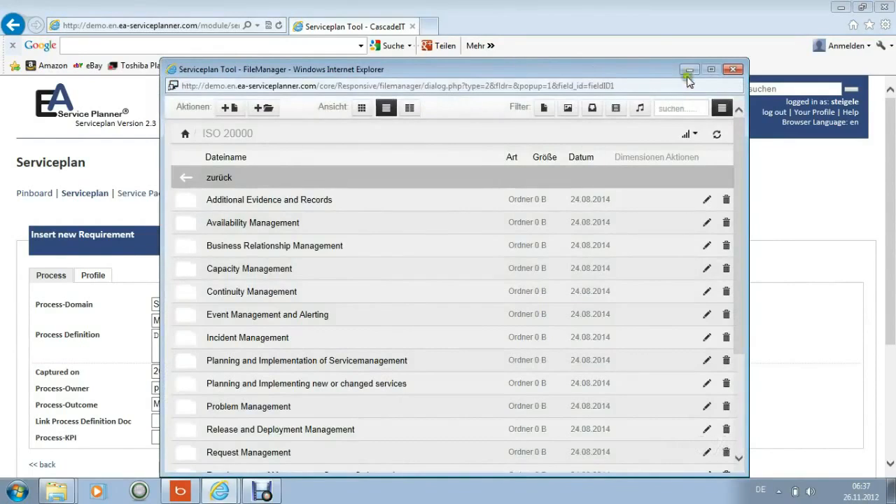
{"action": "left_click", "coordinate": [688, 72]}
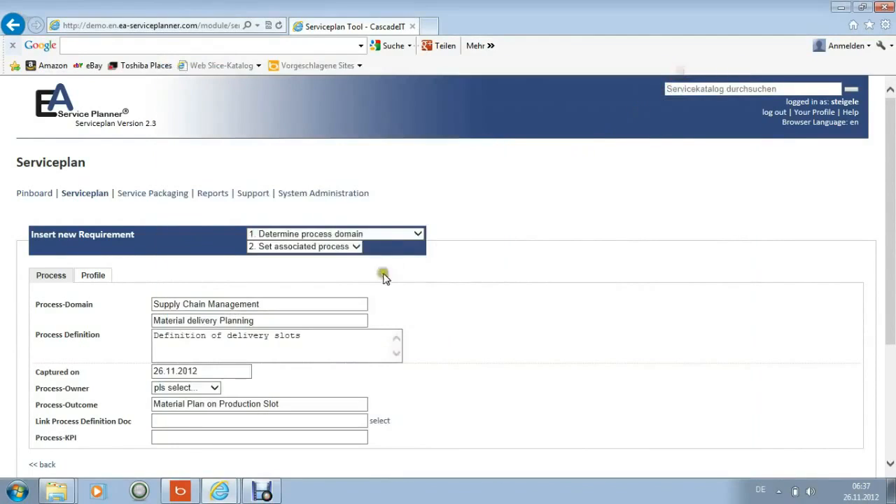
{"action": "left_click", "coordinate": [200, 432]}
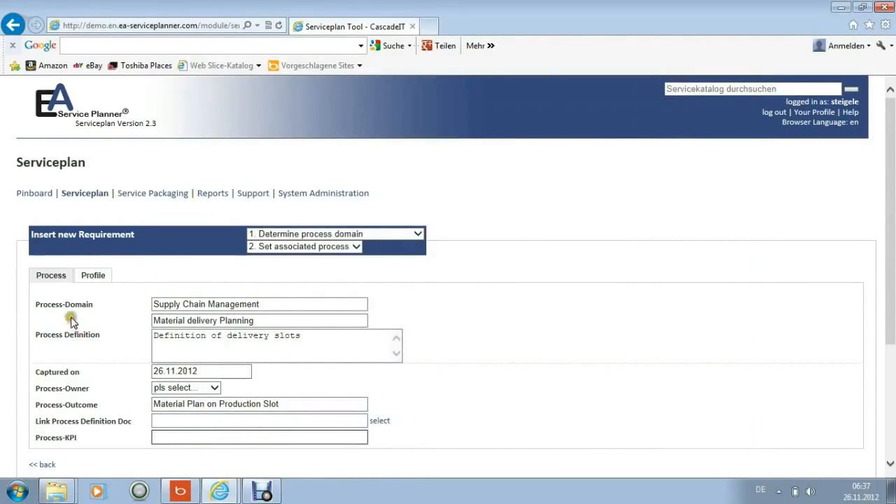
Review the new requirement's profile fields, including the choices for demand coverage rate and insular technology
{"action": "left_click", "coordinate": [93, 279]}
{"action": "left_click", "coordinate": [120, 306]}
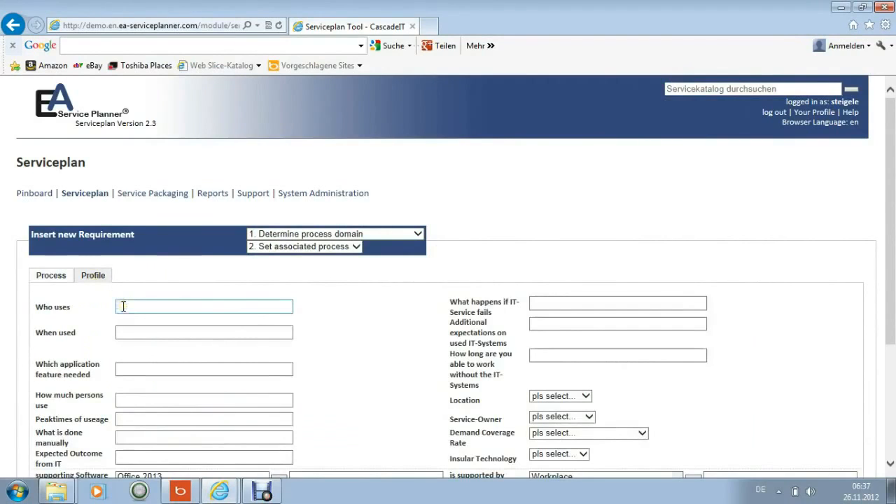
{"action": "scroll", "coordinate": [122, 306], "scroll_direction": "down", "scroll_amount": 1}
{"action": "scroll", "coordinate": [123, 306], "scroll_direction": "down", "scroll_amount": 1}
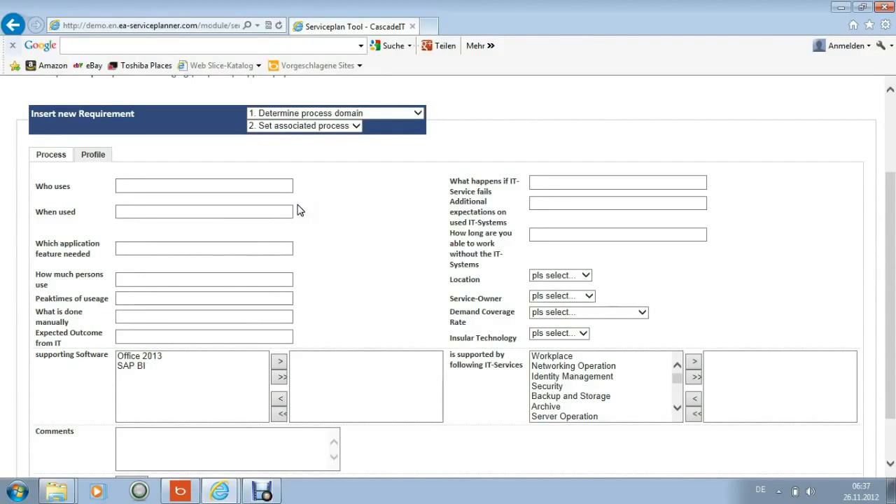
{"action": "left_click", "coordinate": [227, 254]}
{"action": "scroll", "coordinate": [228, 259], "scroll_direction": "down", "scroll_amount": 2}
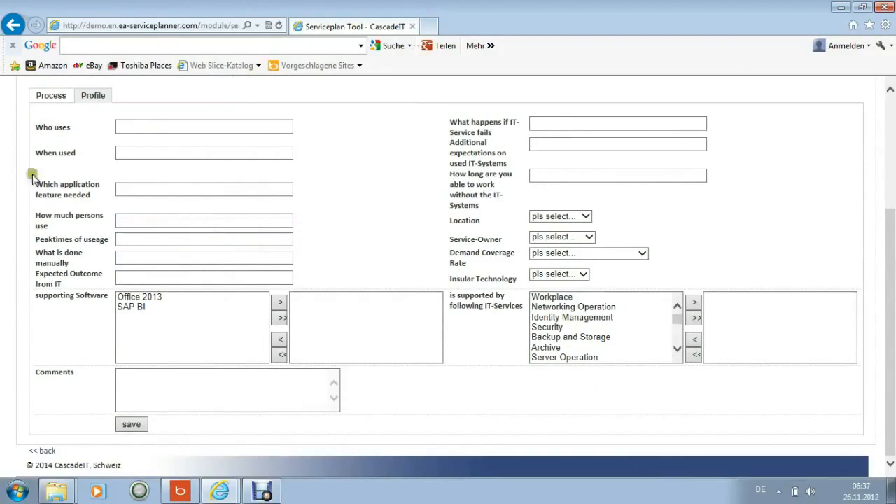
{"action": "left_click", "coordinate": [642, 256]}
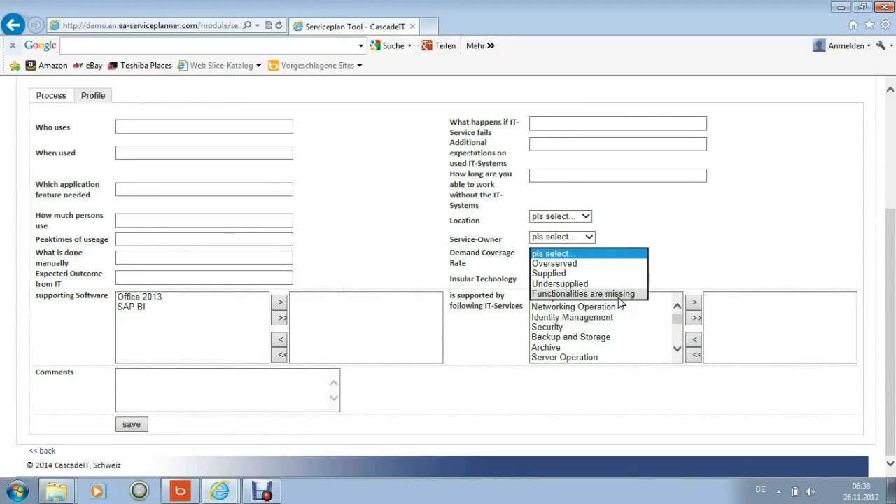
{"action": "left_click", "coordinate": [688, 252]}
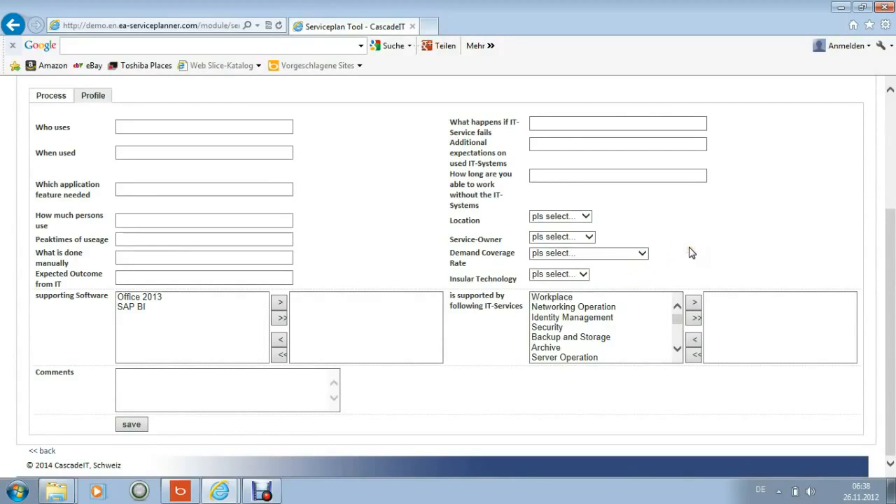
{"action": "left_click", "coordinate": [584, 275]}
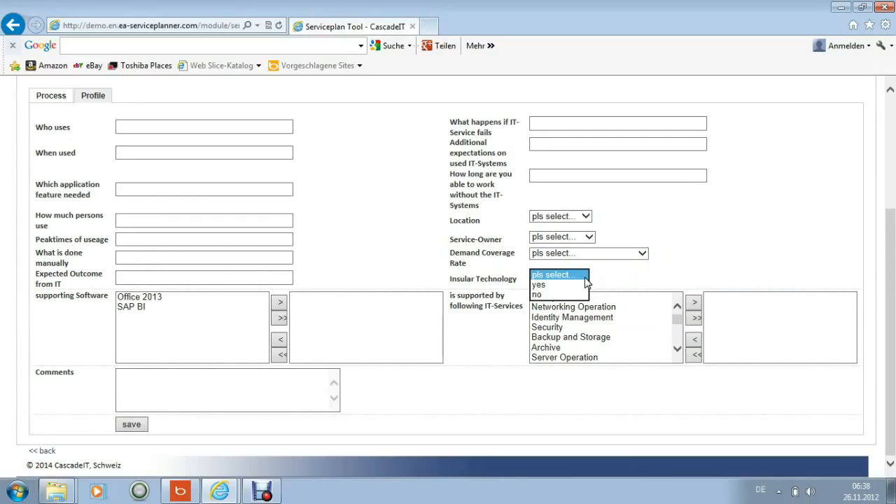
{"action": "left_click", "coordinate": [673, 265]}
Look through the supporting IT services offered for the requirement and save the requirement
{"action": "left_click", "coordinate": [560, 298]}
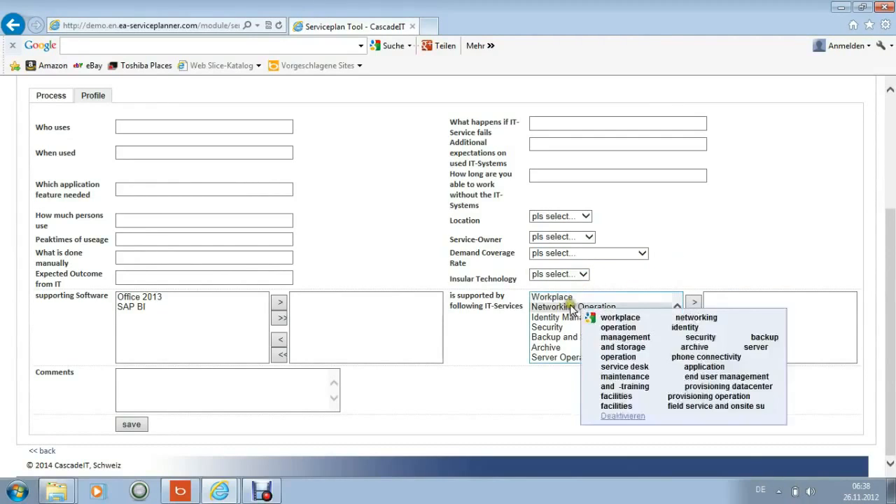
{"action": "left_click", "coordinate": [564, 319]}
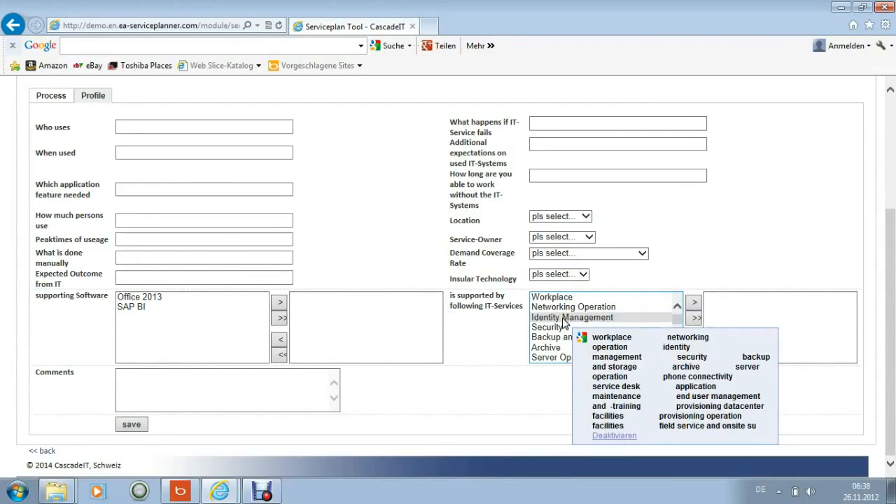
{"action": "scroll", "coordinate": [562, 322], "scroll_direction": "down", "scroll_amount": 1}
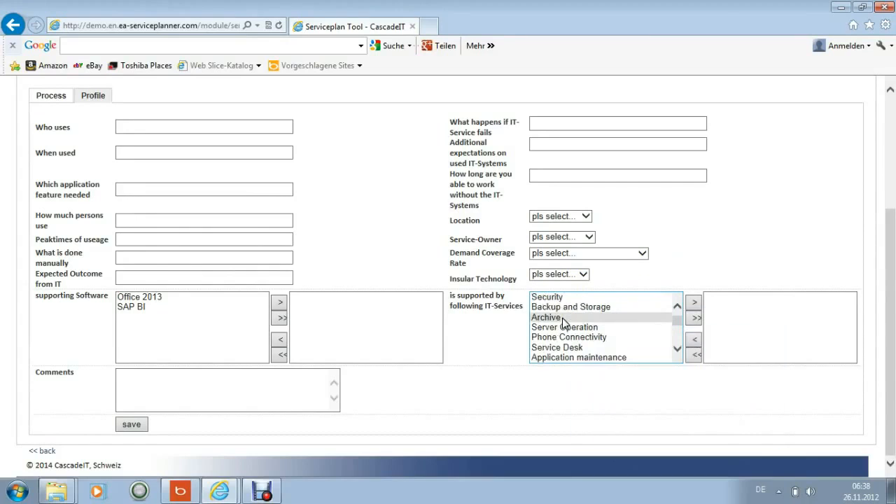
{"action": "left_click", "coordinate": [137, 429]}
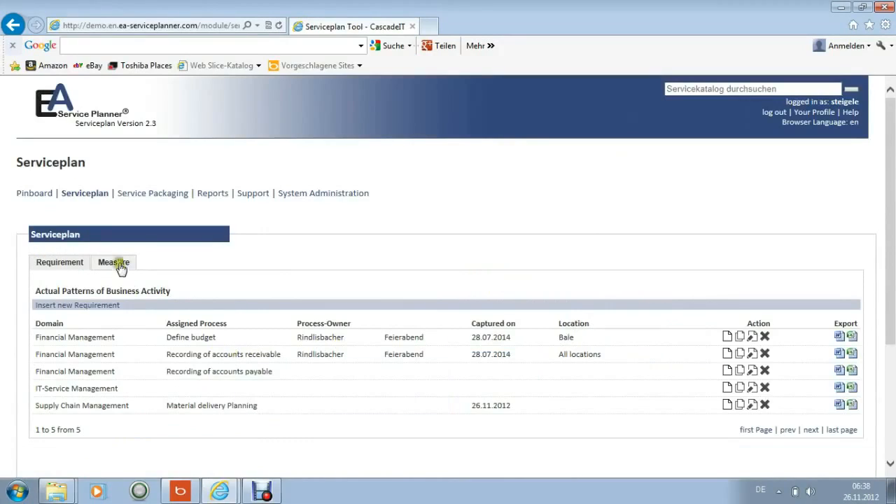
Start a new measure among the Service Packaging measures
{"action": "left_click", "coordinate": [153, 195]}
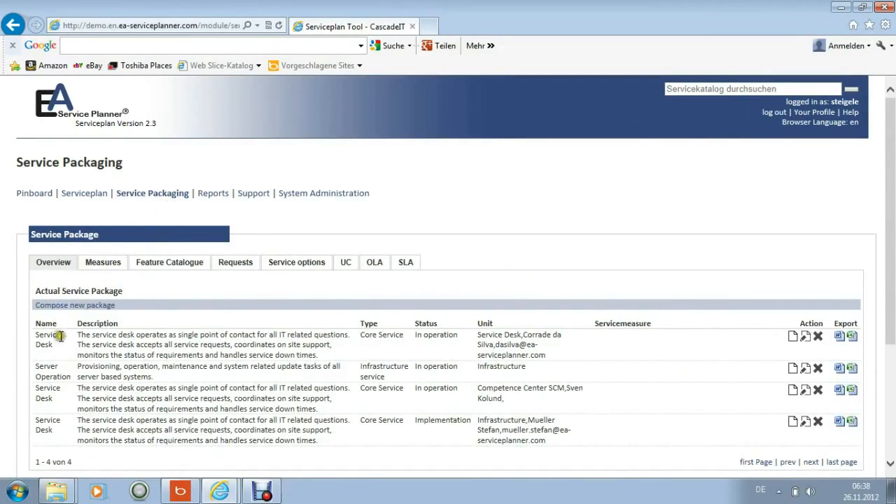
{"action": "mouse_move", "coordinate": [61, 417]}
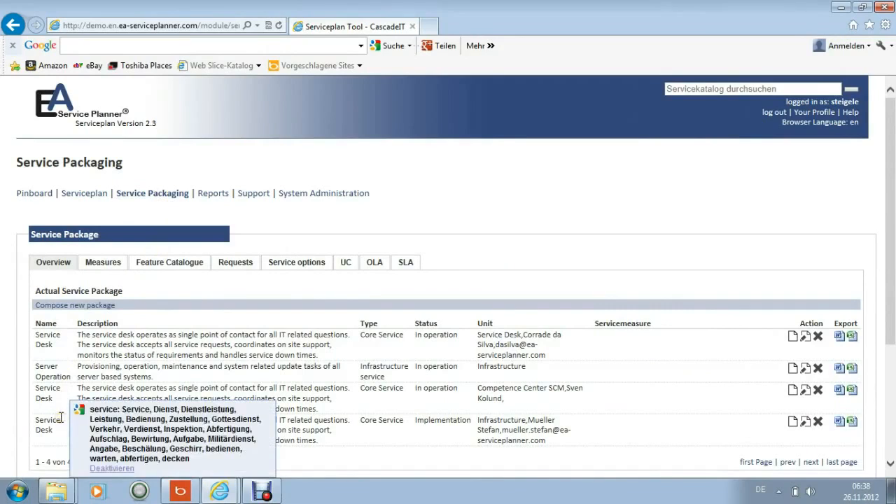
{"action": "mouse_move", "coordinate": [105, 270]}
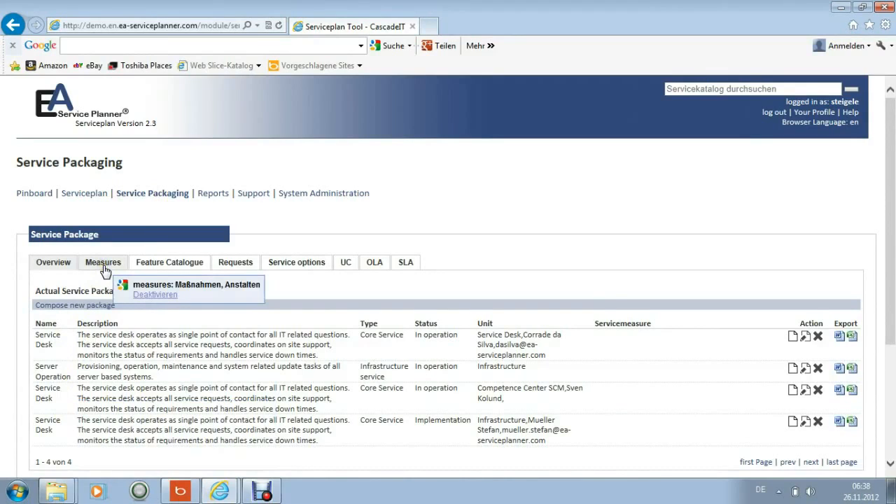
{"action": "left_click", "coordinate": [104, 270]}
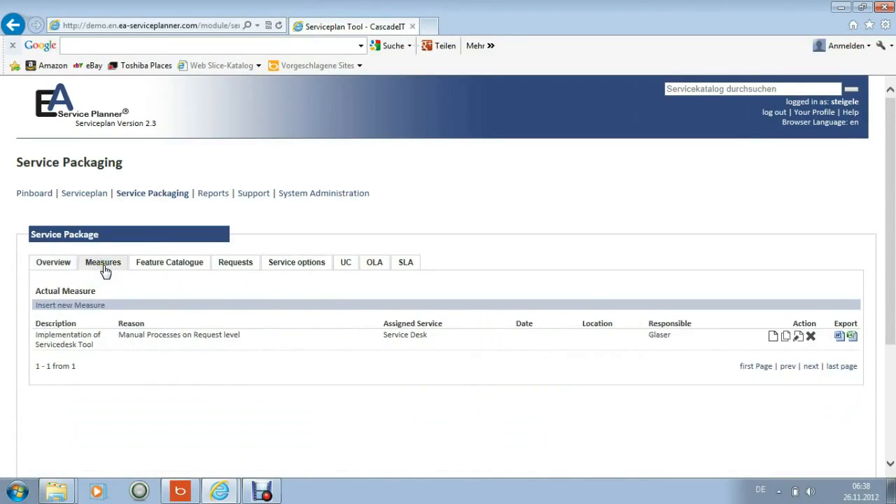
{"action": "left_click", "coordinate": [92, 311]}
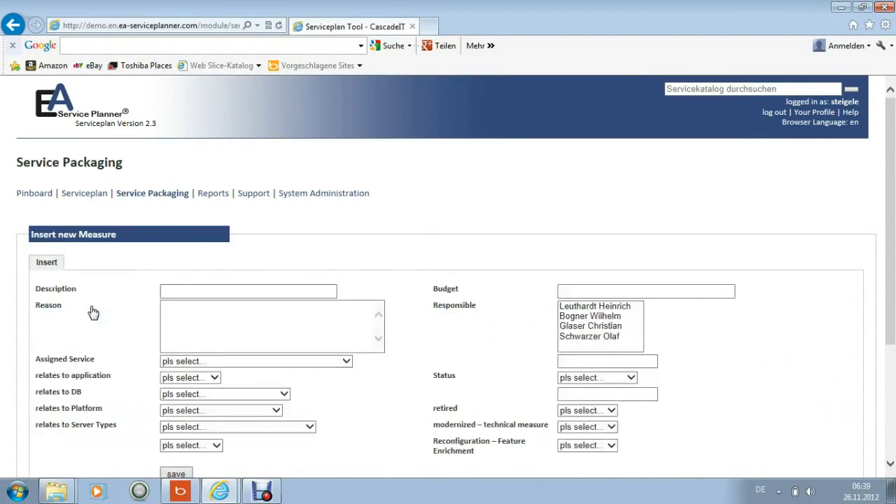
Enter "Implementing SCM-System" as the new measure's description
{"action": "left_click", "coordinate": [168, 290]}
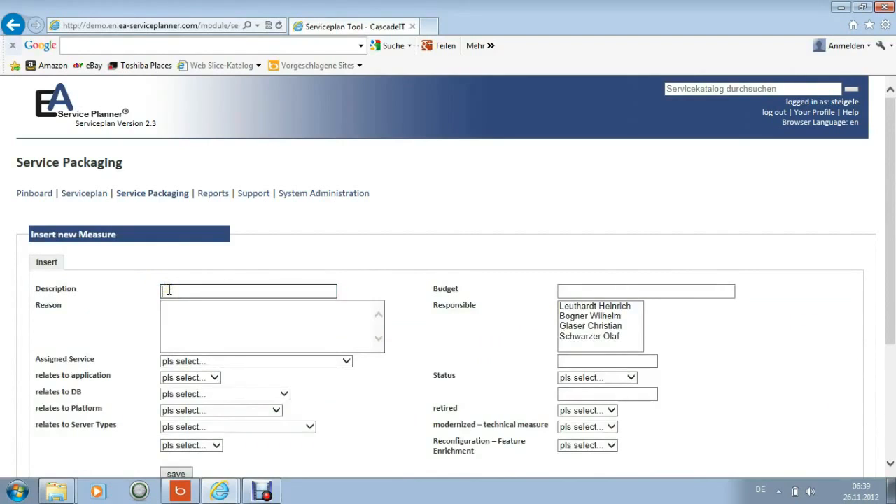
{"action": "type", "text": "Implementing SCM"}
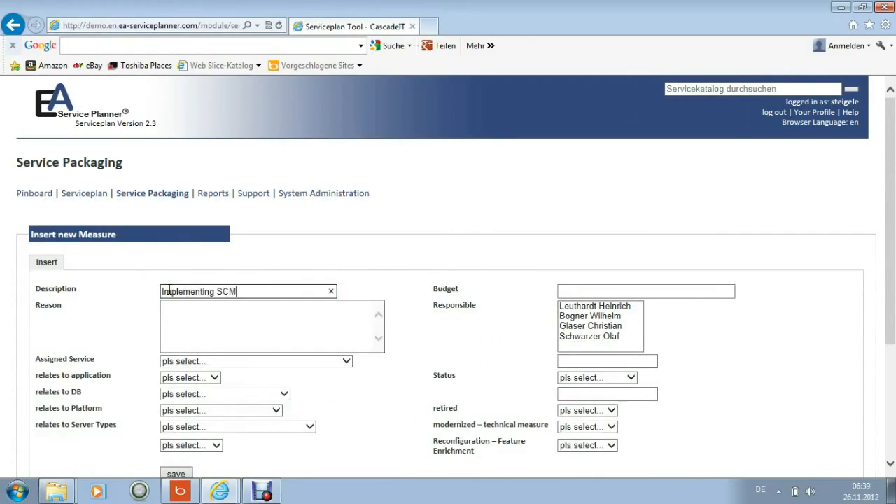
{"action": "type", "text": "-System"}
Enter "Old System end of lifecycle" as the reason for the measure
{"action": "left_click", "coordinate": [171, 304]}
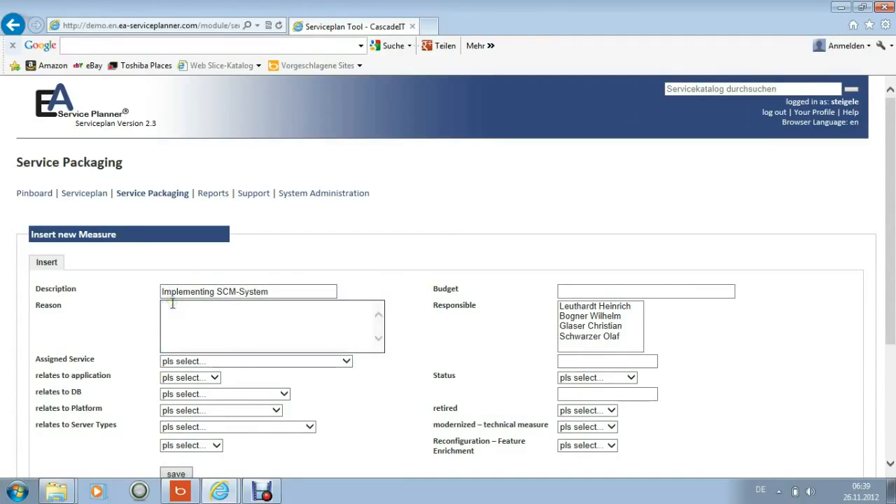
{"action": "type", "text": "Old system end of lfec"}
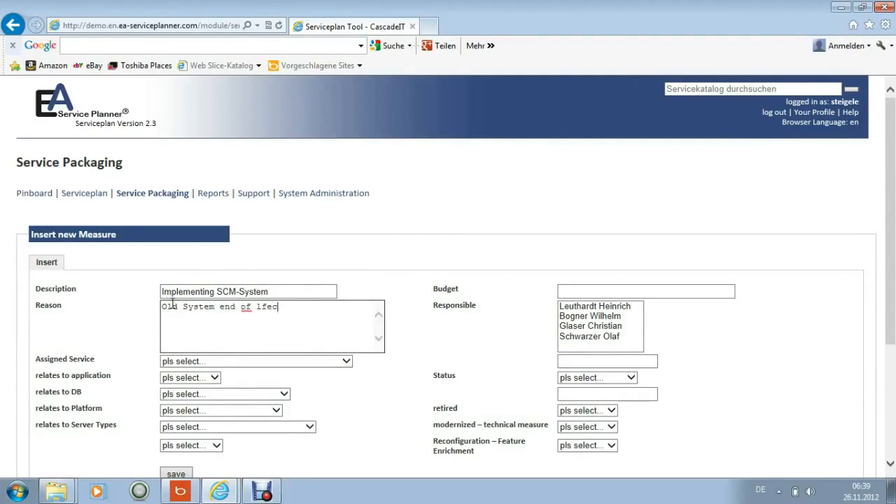
{"action": "key", "text": "BackSpace"}
{"action": "key", "text": "BackSpace"}
{"action": "key", "text": "BackSpace"}
{"action": "type", "text": "ifecycle"}
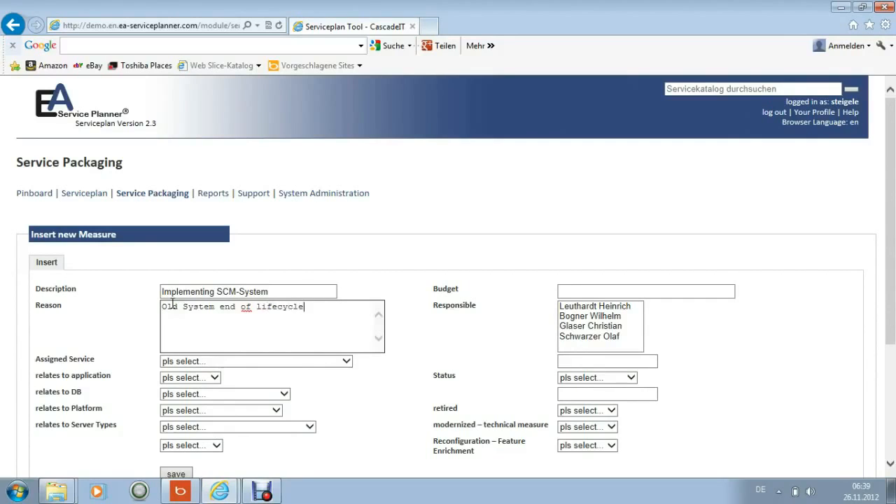
Assign the SCM-Services service to the new measure
{"action": "left_click", "coordinate": [348, 361]}
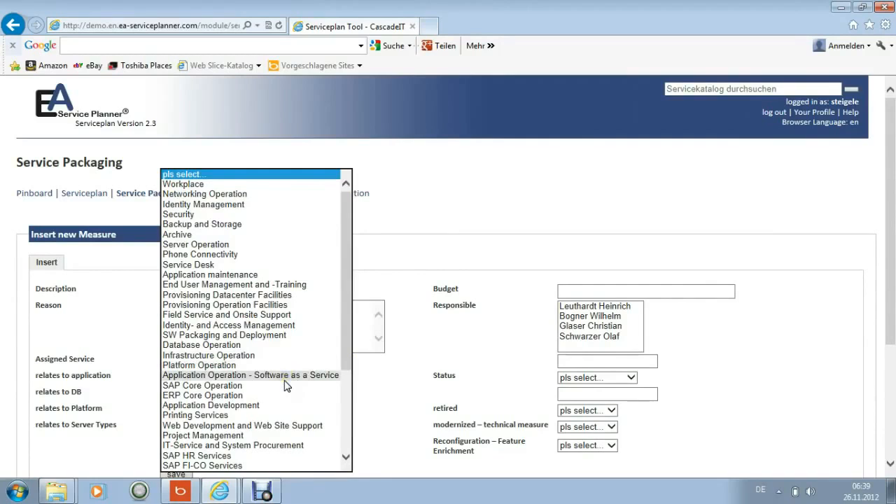
{"action": "scroll", "coordinate": [286, 385], "scroll_direction": "down", "scroll_amount": 2}
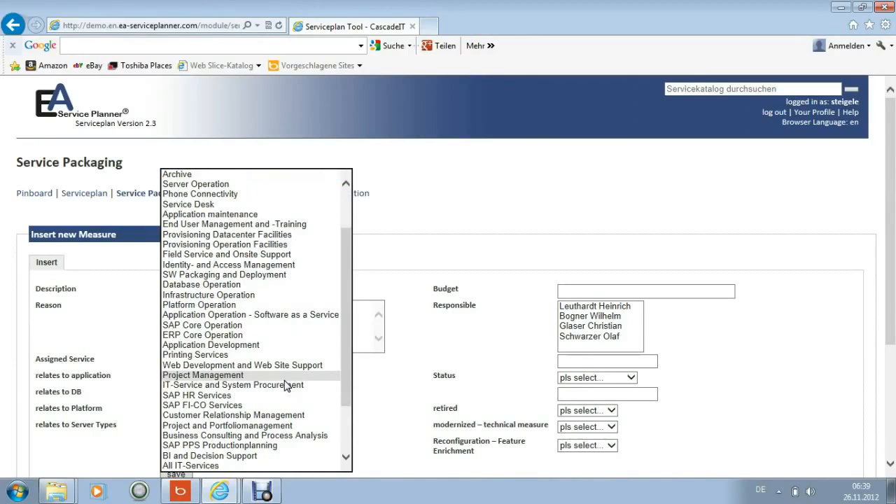
{"action": "scroll", "coordinate": [286, 385], "scroll_direction": "down", "scroll_amount": 3}
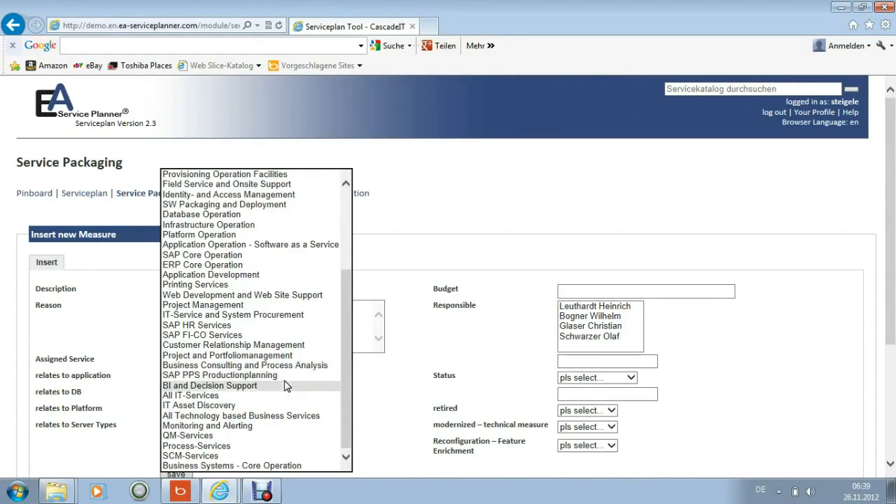
{"action": "left_click", "coordinate": [244, 456]}
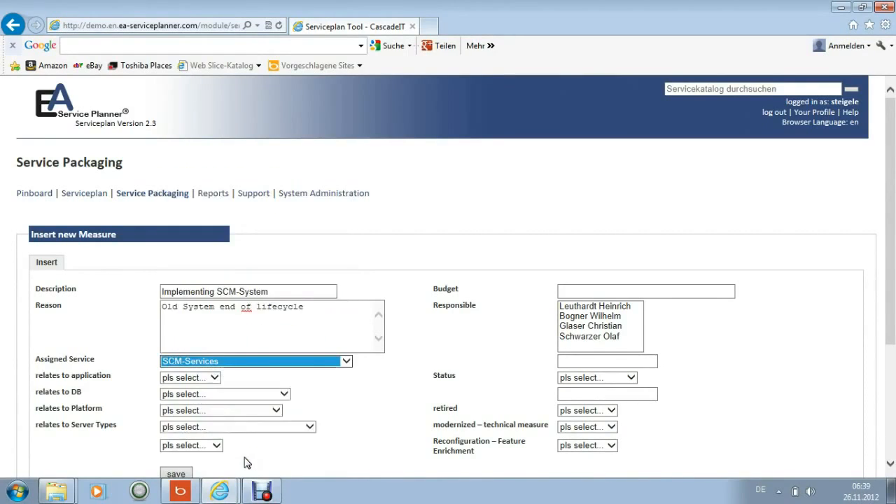
Relate the measure to the Oracle 11 database and the Azure platform, leaving the related application unselected
{"action": "left_click", "coordinate": [215, 379]}
{"action": "left_click", "coordinate": [214, 382]}
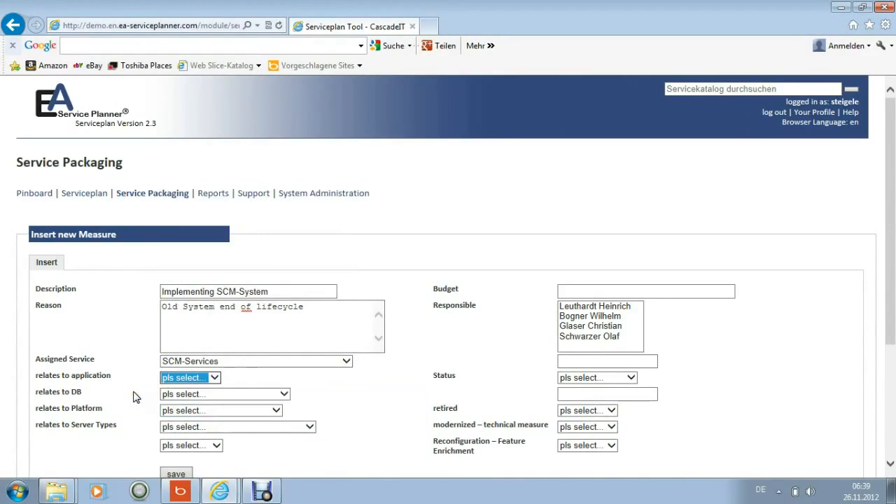
{"action": "left_click", "coordinate": [285, 395]}
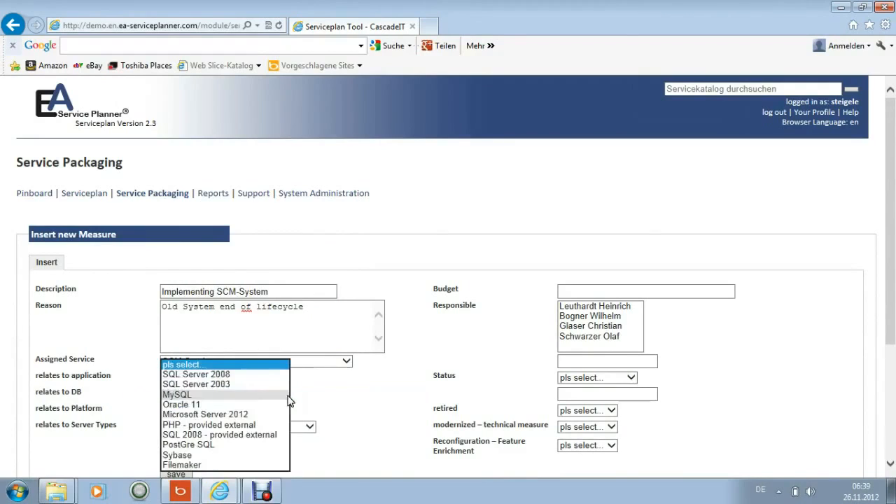
{"action": "left_click", "coordinate": [231, 405]}
{"action": "left_click", "coordinate": [279, 411]}
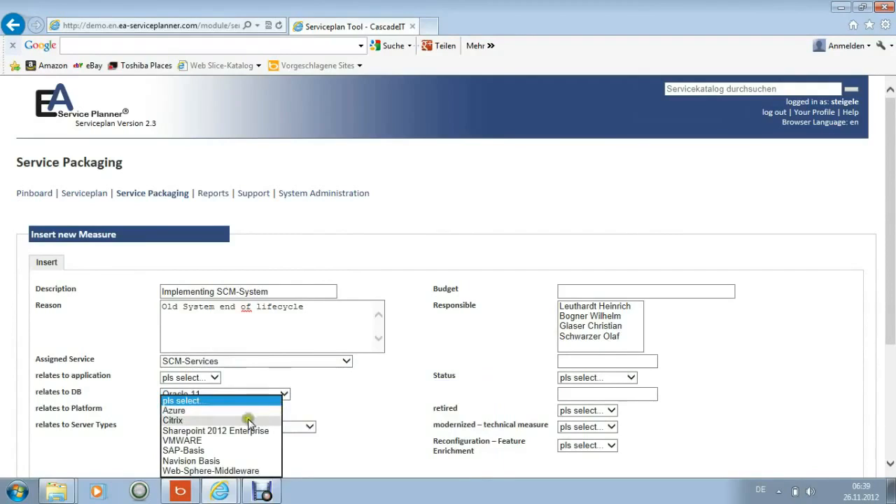
{"action": "left_click", "coordinate": [184, 411]}
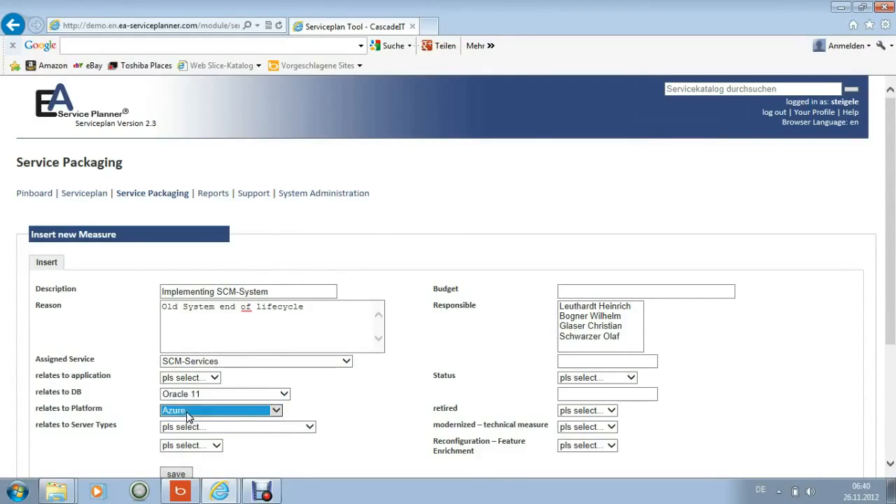
Relate the measure to the Windows Server 2012 server type and to all locations
{"action": "left_click", "coordinate": [309, 427]}
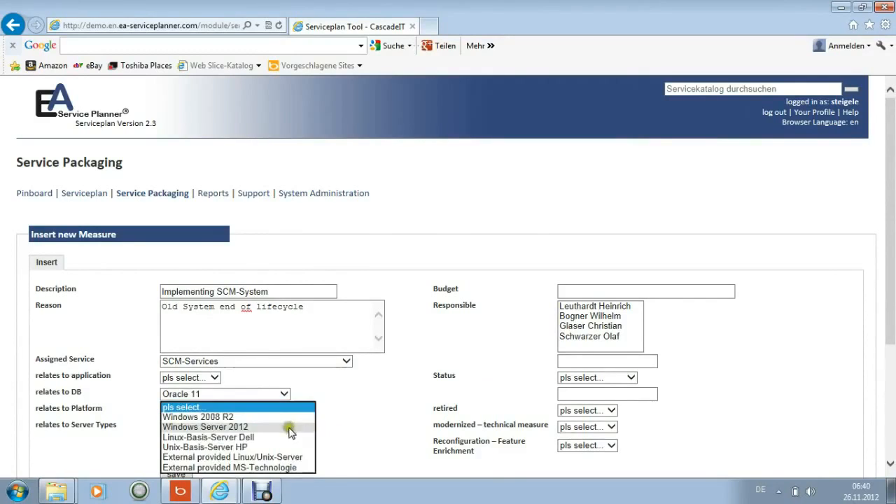
{"action": "left_click", "coordinate": [252, 429]}
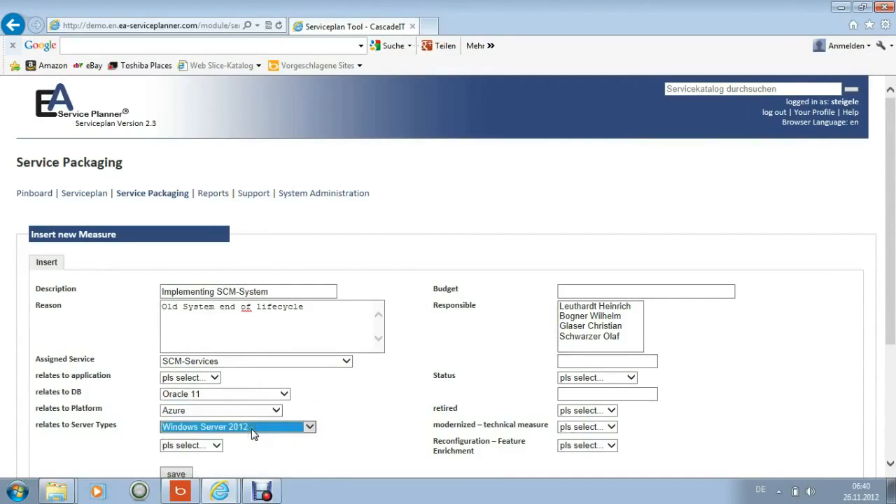
{"action": "left_click", "coordinate": [216, 445]}
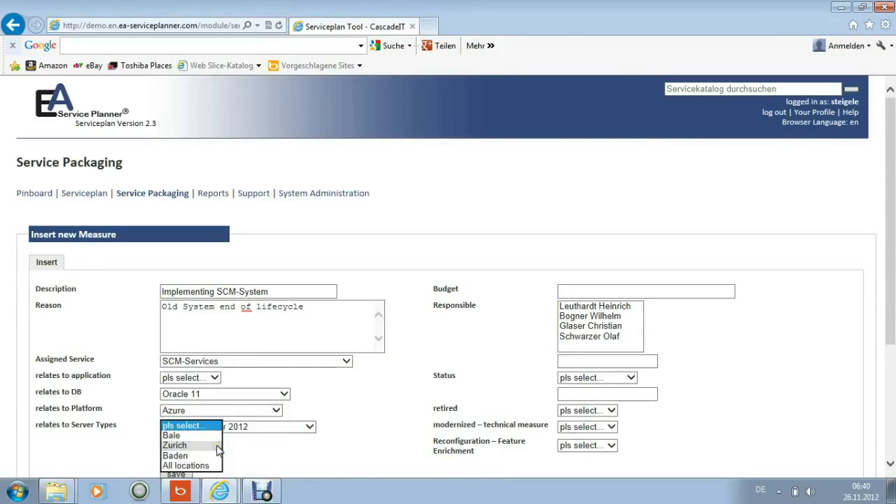
{"action": "left_click", "coordinate": [205, 466]}
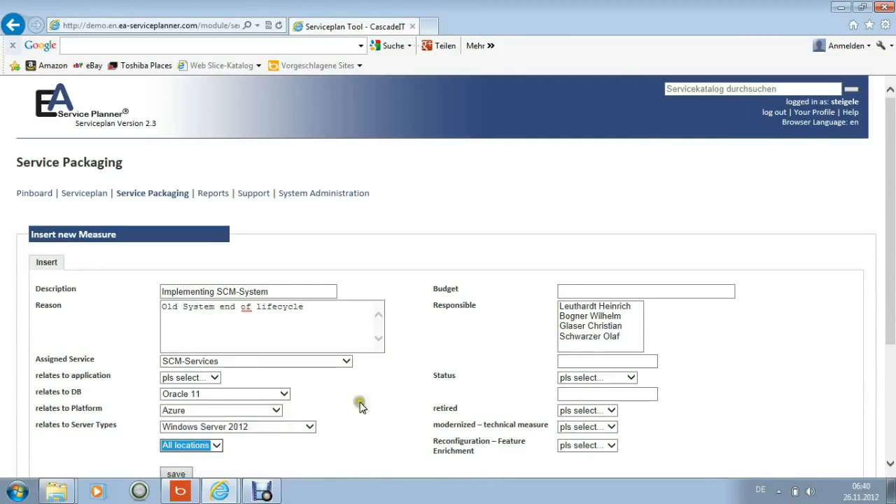
Set the measure's budget to 25000000 and choose the third listed person as responsible
{"action": "left_click", "coordinate": [615, 292]}
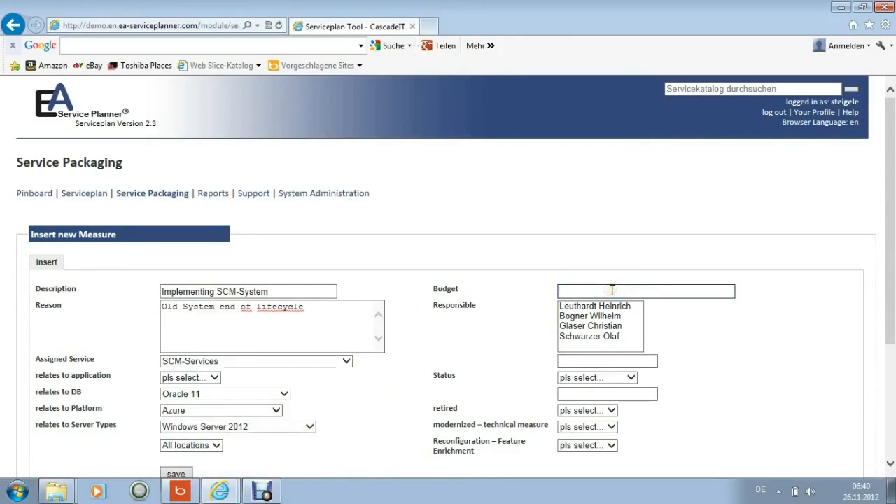
{"action": "type", "text": "25000000"}
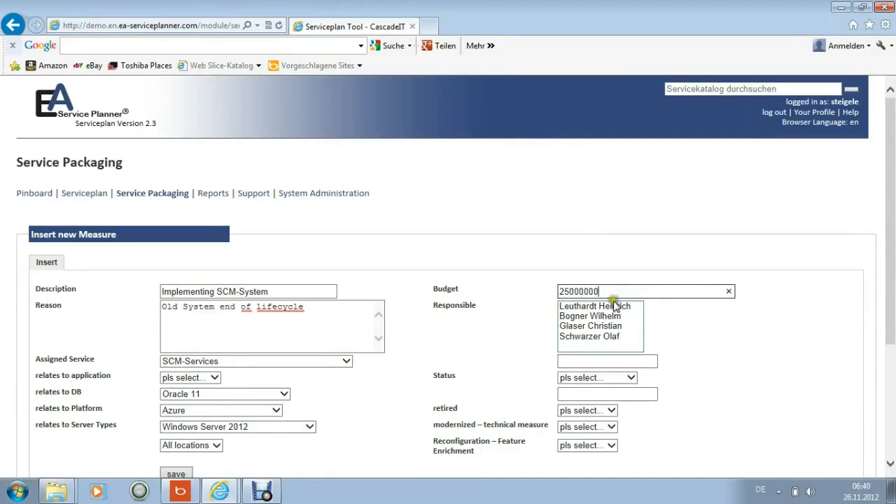
{"action": "left_click", "coordinate": [593, 328]}
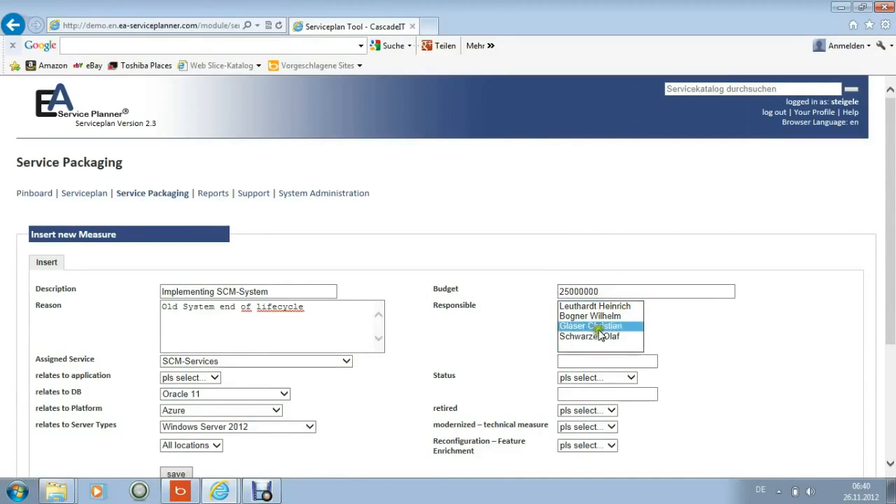
{"action": "left_click", "coordinate": [622, 394]}
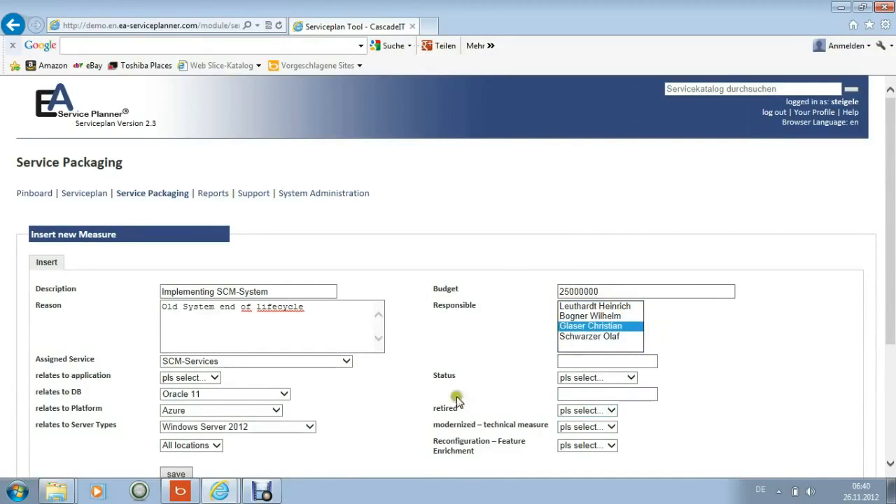
Set the measure's status to Requested and save the measure
{"action": "left_click", "coordinate": [630, 378]}
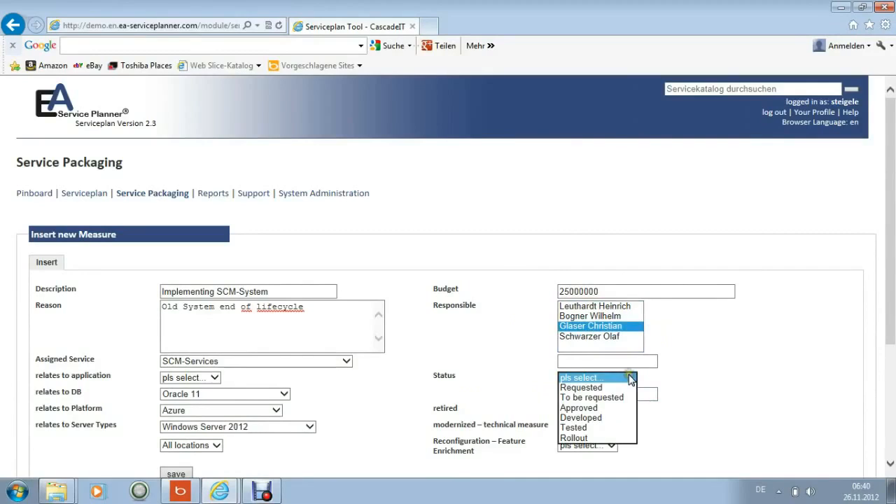
{"action": "left_click", "coordinate": [593, 389]}
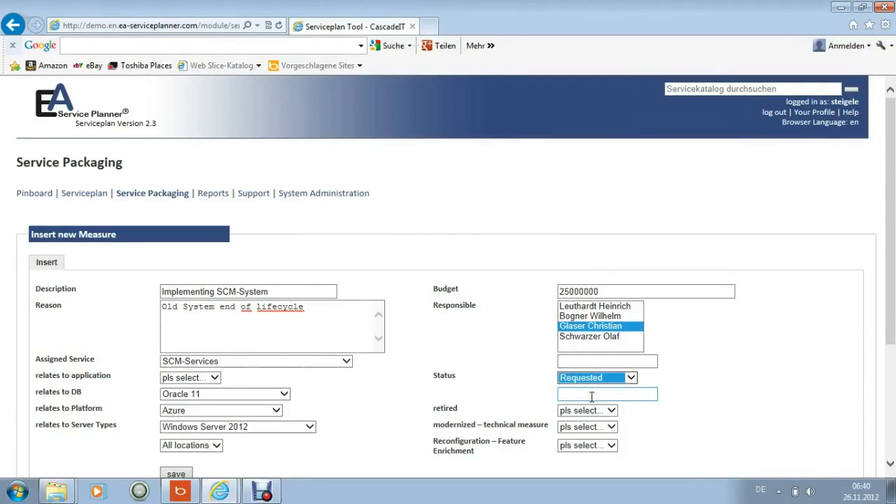
{"action": "scroll", "coordinate": [455, 399], "scroll_direction": "down", "scroll_amount": 3}
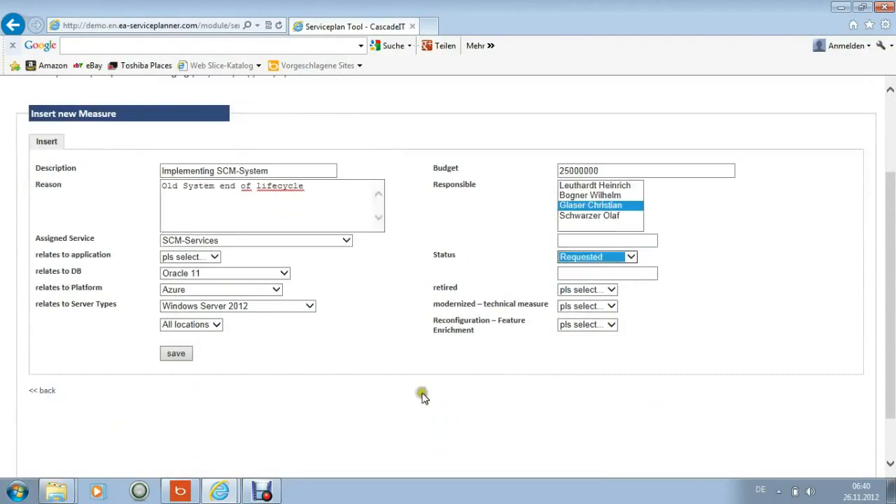
{"action": "left_click", "coordinate": [176, 356]}
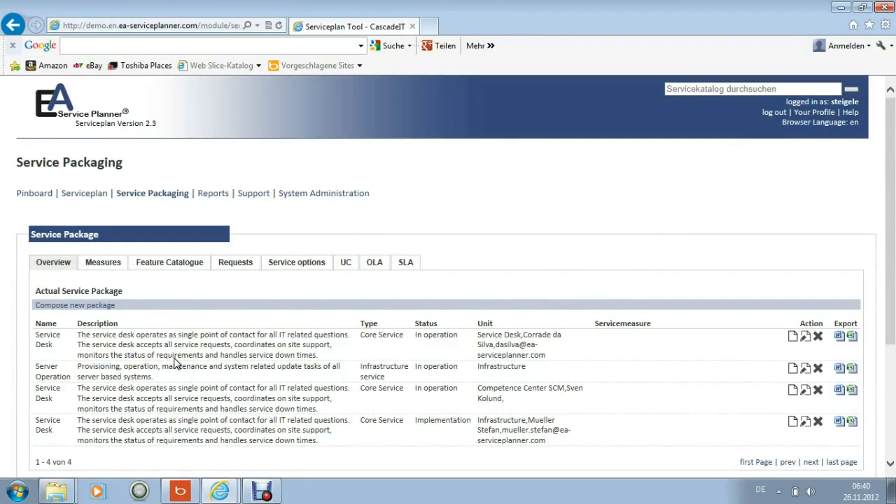
Examine the service package's feature catalogue, including its number of entries, and the list of requestable features
{"action": "left_click", "coordinate": [173, 271]}
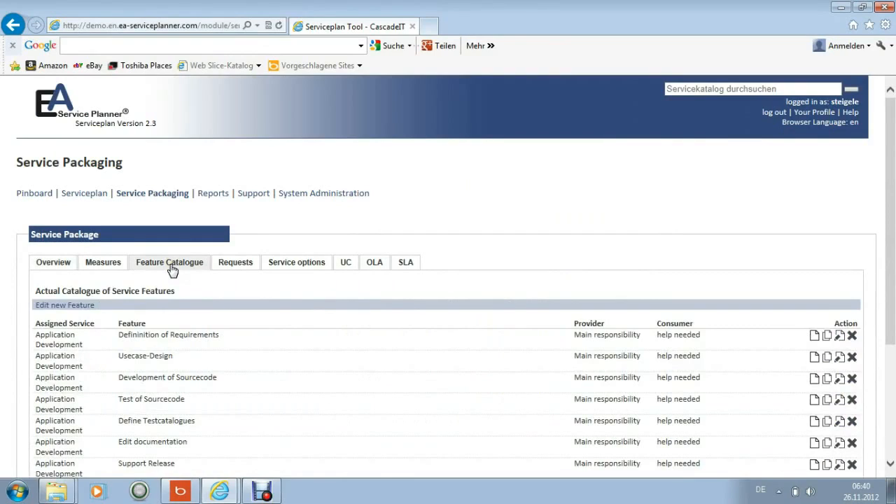
{"action": "scroll", "coordinate": [173, 270], "scroll_direction": "down", "scroll_amount": 3}
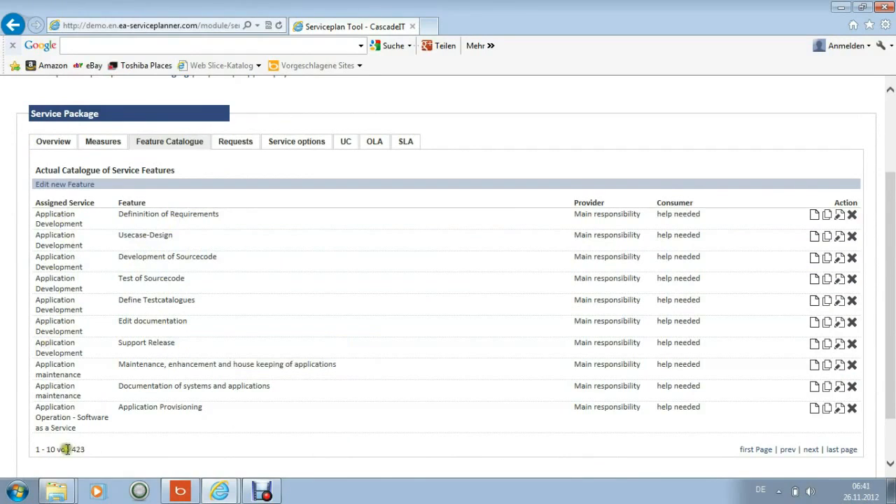
{"action": "left_click_drag", "start_coordinate": [32, 449], "coordinate": [91, 450]}
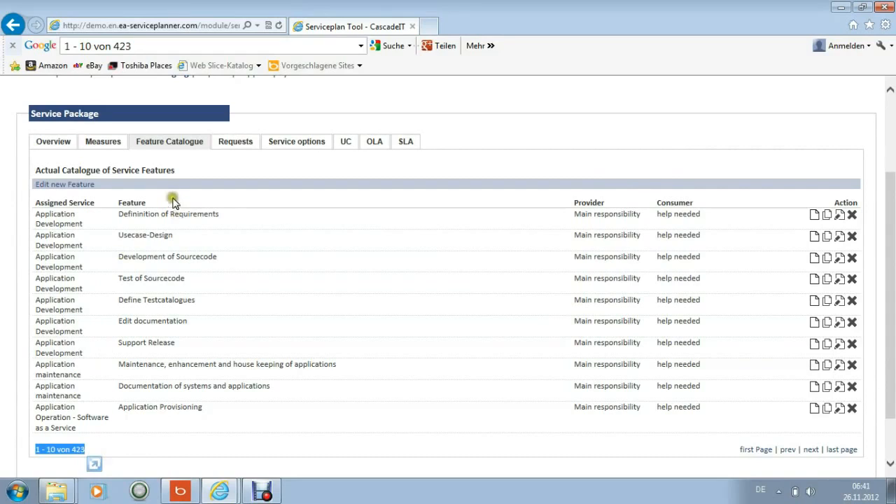
{"action": "left_click", "coordinate": [248, 143]}
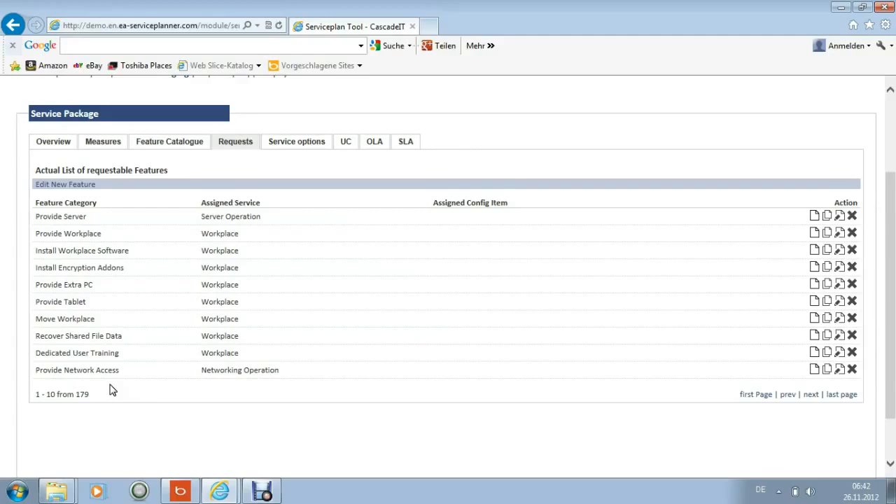
Open the Workplace service option "Additional IPad" for editing from the current service options
{"action": "left_click", "coordinate": [314, 147]}
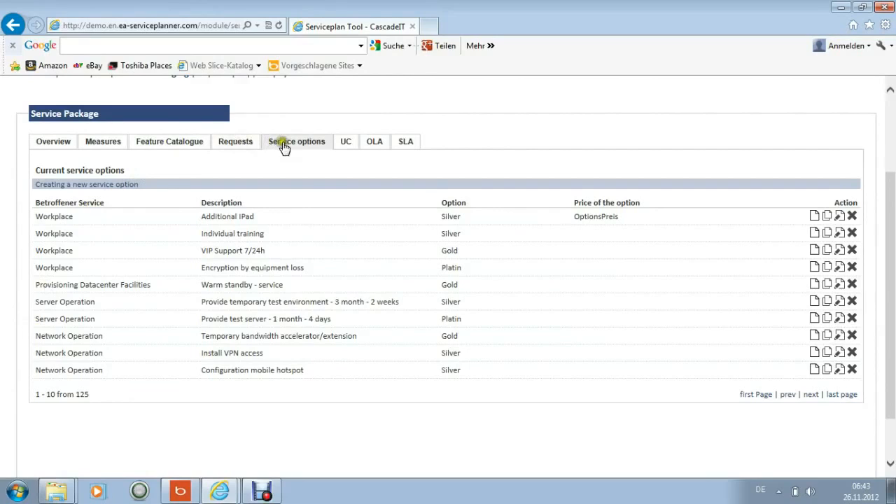
{"action": "mouse_move", "coordinate": [281, 144]}
{"action": "left_click", "coordinate": [840, 217]}
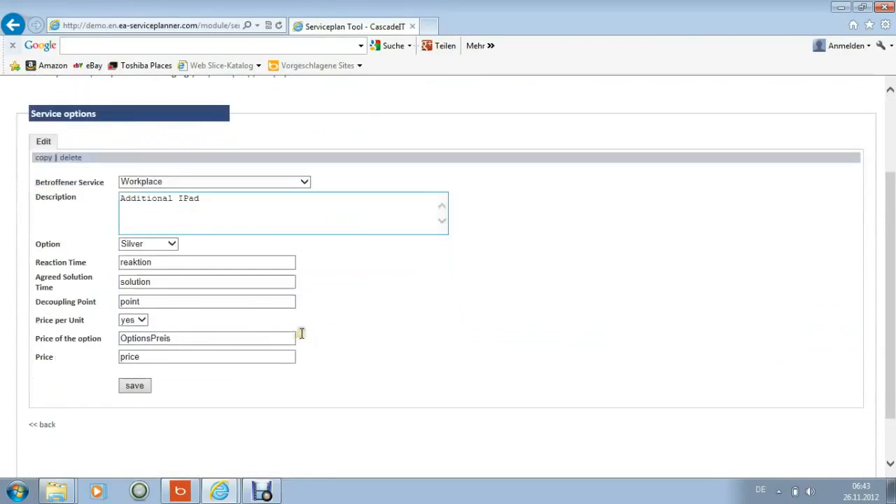
{"action": "left_click", "coordinate": [269, 285]}
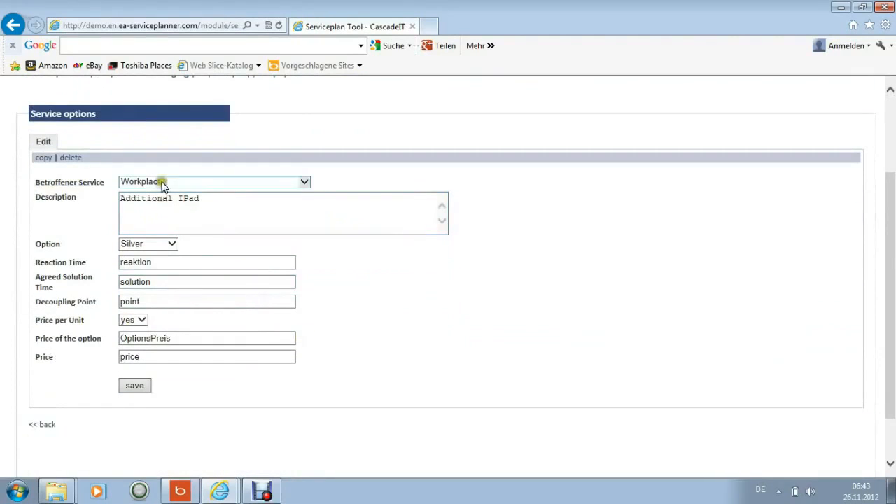
{"action": "mouse_move", "coordinate": [136, 240]}
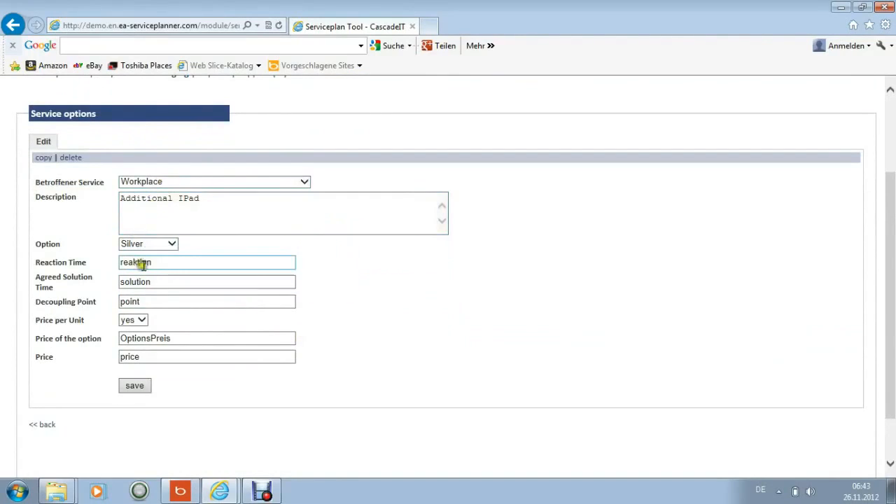
Set the reaction time of the "Additional IPad" option to 5 min
{"action": "left_click_drag", "start_coordinate": [158, 261], "coordinate": [110, 263]}
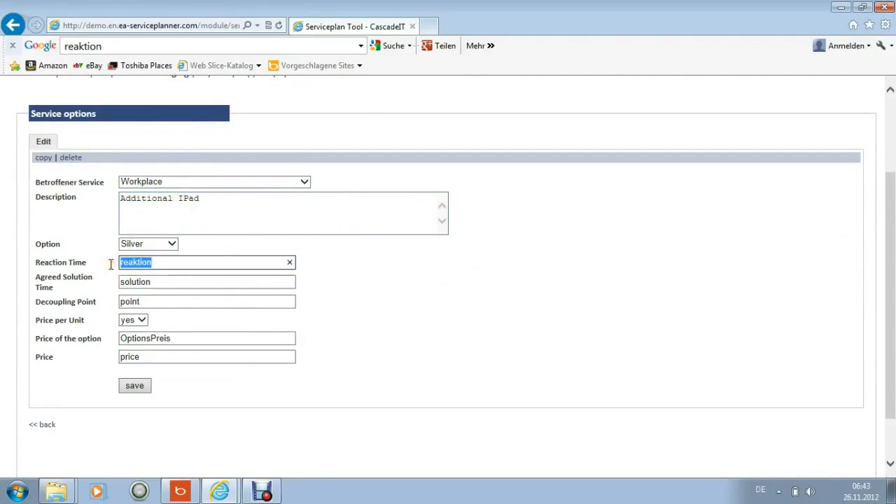
{"action": "type", "text": "4"}
{"action": "key", "text": "BackSpace"}
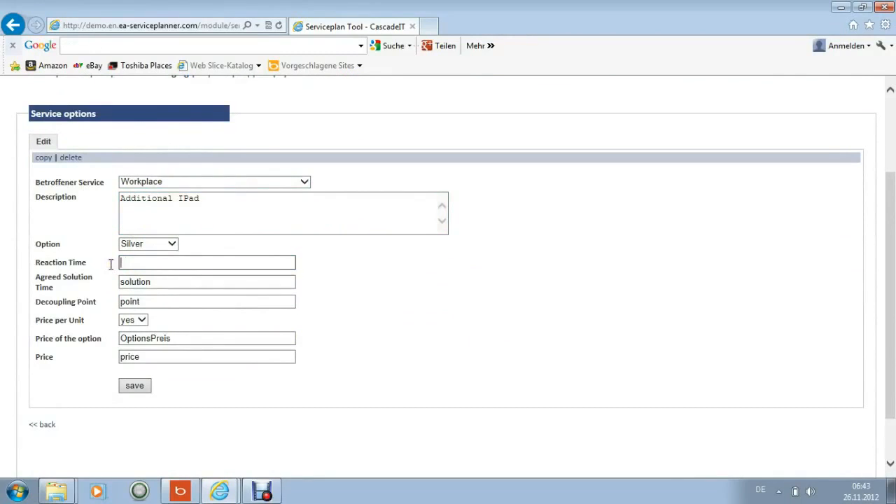
{"action": "type", "text": "5 "}
{"action": "type", "text": "mnd"}
{"action": "key", "text": "BackSpace"}
{"action": "key", "text": "BackSpace"}
{"action": "type", "text": "in"}
Set the option's agreed solution time to 40 min
{"action": "double_click", "coordinate": [159, 281]}
{"action": "type", "text": "49"}
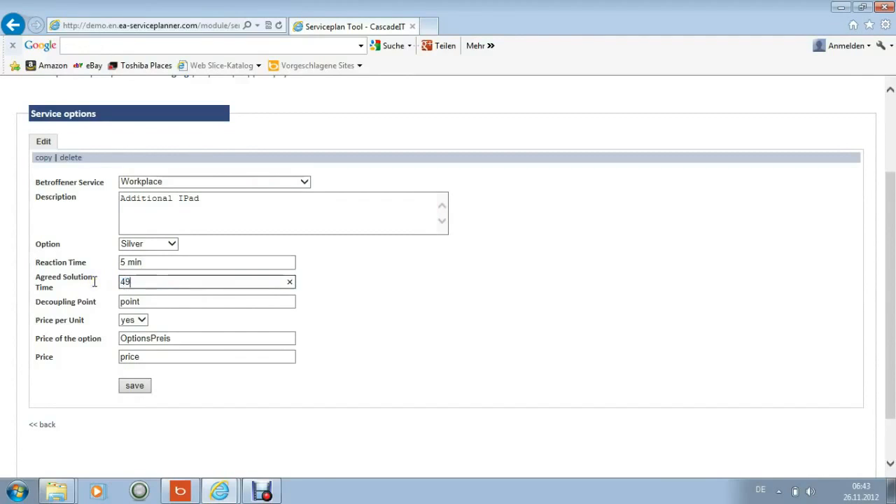
{"action": "key", "text": "BackSpace"}
{"action": "type", "text": "0 min"}
Enter "Seat of User" as the option's decoupling point
{"action": "double_click", "coordinate": [128, 301]}
{"action": "type", "text": "Servi"}
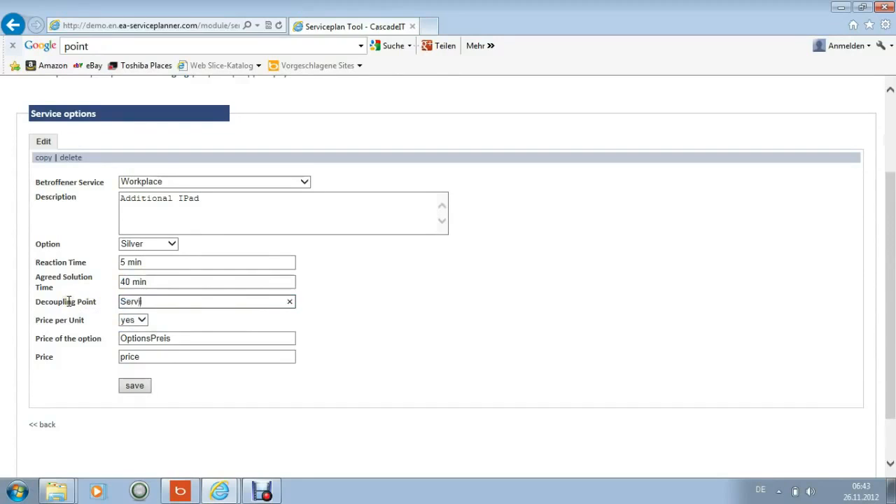
{"action": "type", "text": "cedesk"}
{"action": "key", "text": "BackSpace"}
{"action": "key", "text": "BackSpace"}
{"action": "key", "text": "BackSpace"}
{"action": "key", "text": "BackSpace"}
{"action": "key", "text": "BackSpace"}
{"action": "key", "text": "BackSpace"}
{"action": "key", "text": "BackSpace"}
{"action": "key", "text": "BackSpace"}
{"action": "key", "text": "BackSpace"}
{"action": "key", "text": "BackSpace"}
{"action": "key", "text": "BackSpace"}
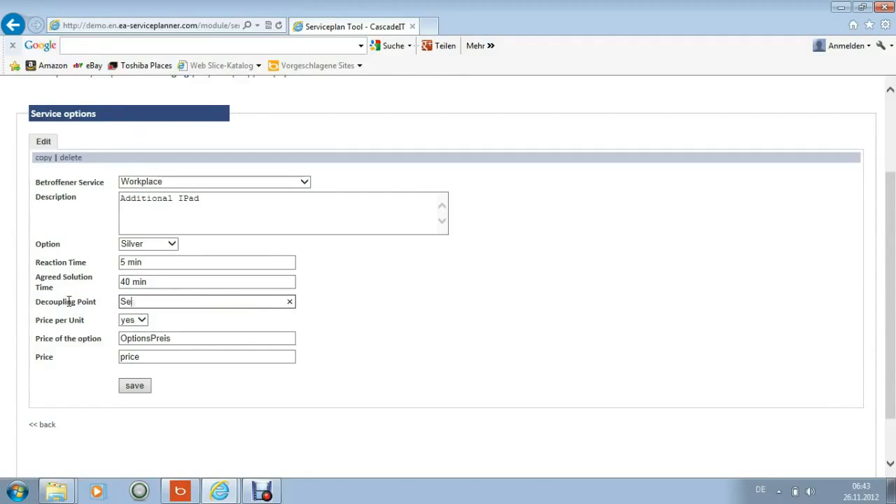
{"action": "type", "text": "Seat of User"}
{"action": "double_click", "coordinate": [179, 337]}
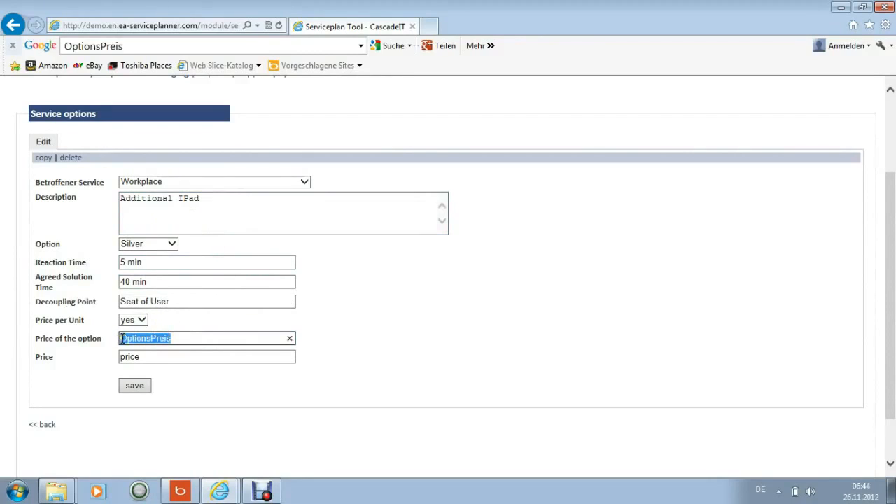
{"action": "type", "text": "100"}
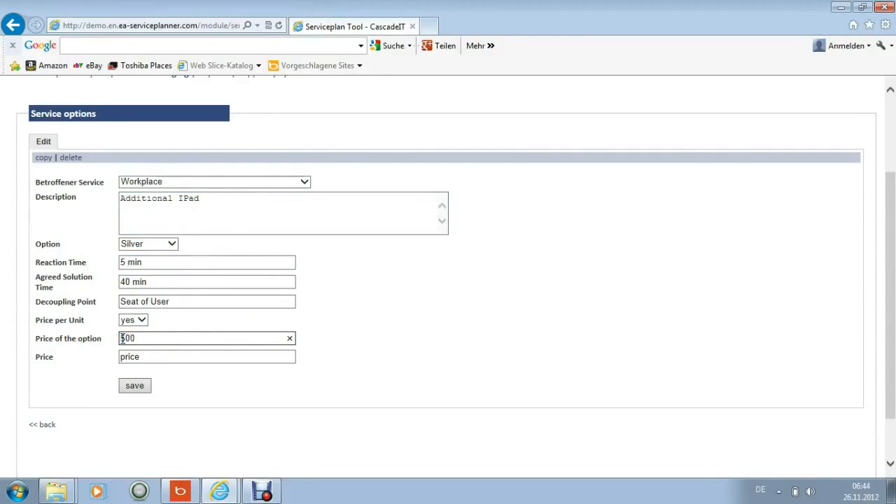
{"action": "double_click", "coordinate": [147, 354]}
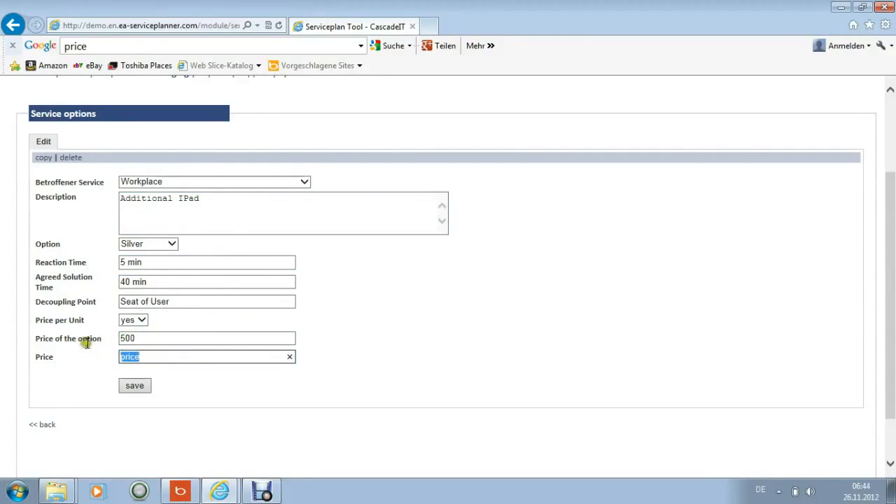
Enter "unit price" as the price of the option and 500 as its price, and save the service option
{"action": "left_click", "coordinate": [150, 338]}
{"action": "left_click_drag", "start_coordinate": [150, 340], "coordinate": [115, 339]}
{"action": "type", "text": "unit "}
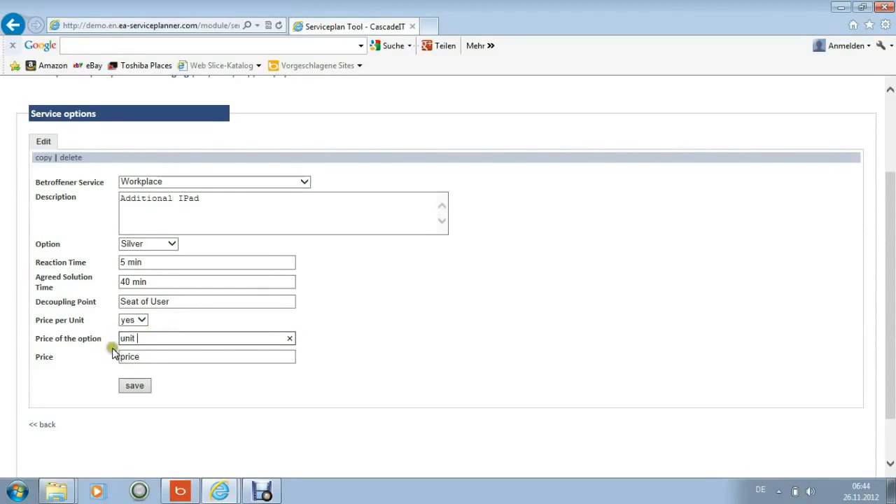
{"action": "type", "text": "price"}
{"action": "left_click_drag", "start_coordinate": [141, 358], "coordinate": [89, 367]}
{"action": "type", "text": "500"}
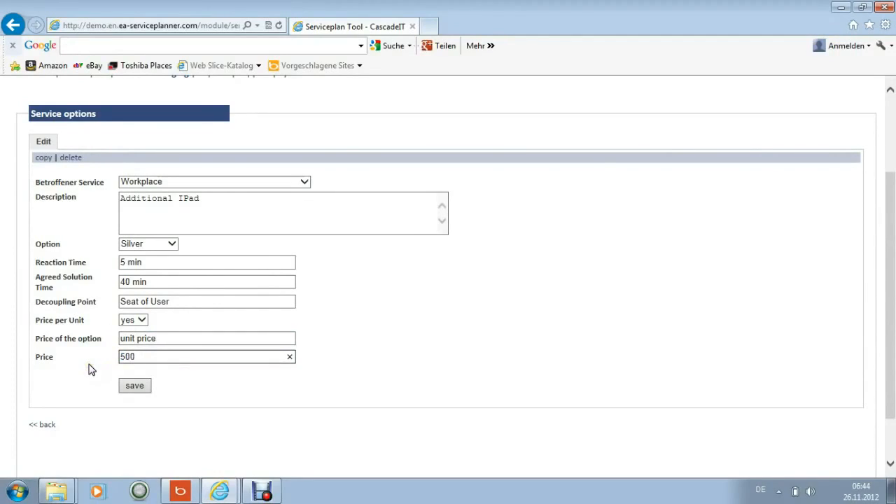
{"action": "left_click", "coordinate": [137, 389]}
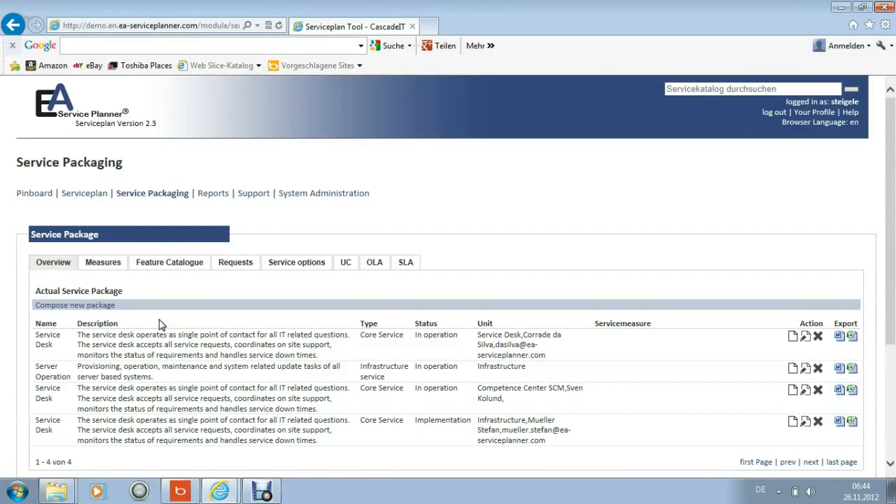
Open the underpinning contract "ServiceNow - SaaS" for editing and choose a contract owner
{"action": "left_click", "coordinate": [345, 262]}
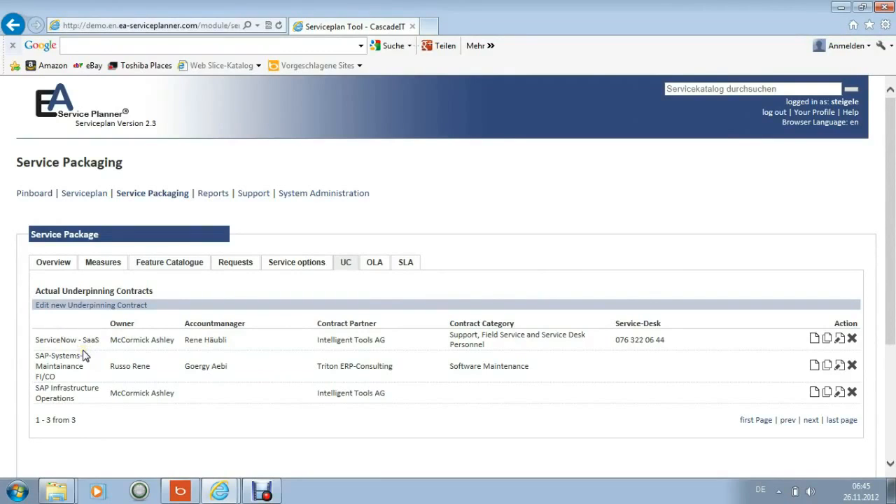
{"action": "mouse_move", "coordinate": [88, 343]}
{"action": "left_click", "coordinate": [839, 340]}
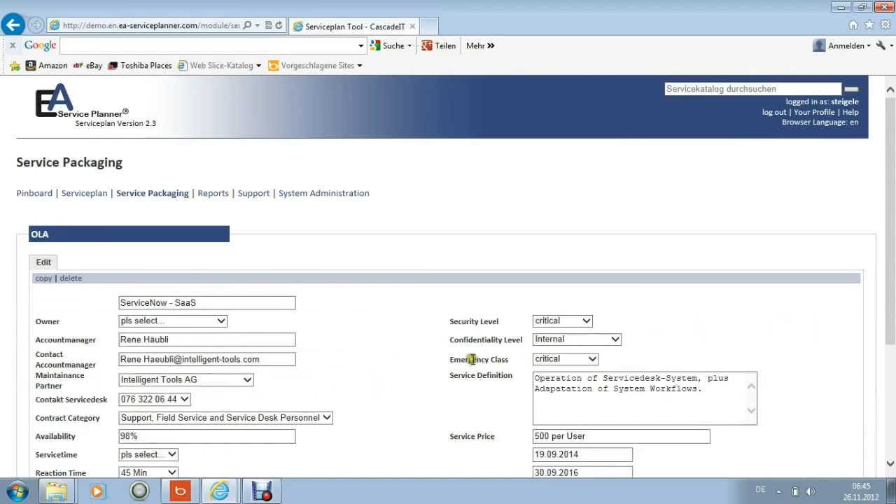
{"action": "scroll", "coordinate": [419, 350], "scroll_direction": "down", "scroll_amount": 3}
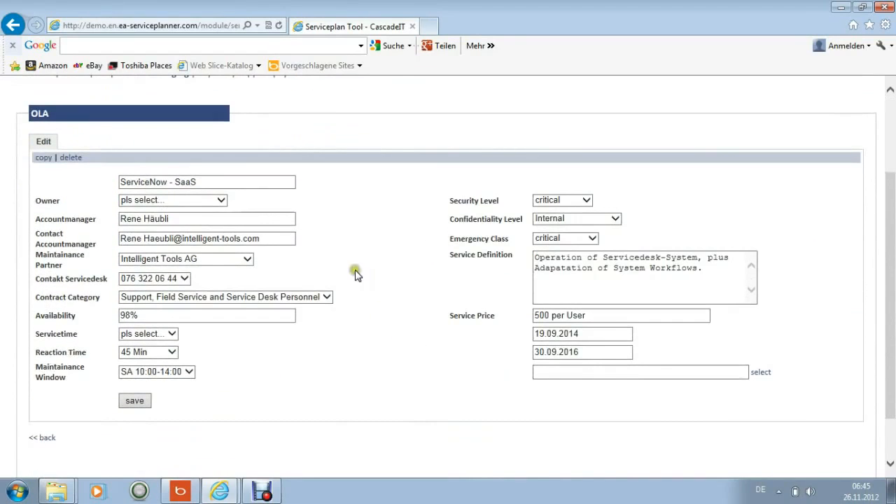
{"action": "left_click", "coordinate": [220, 201]}
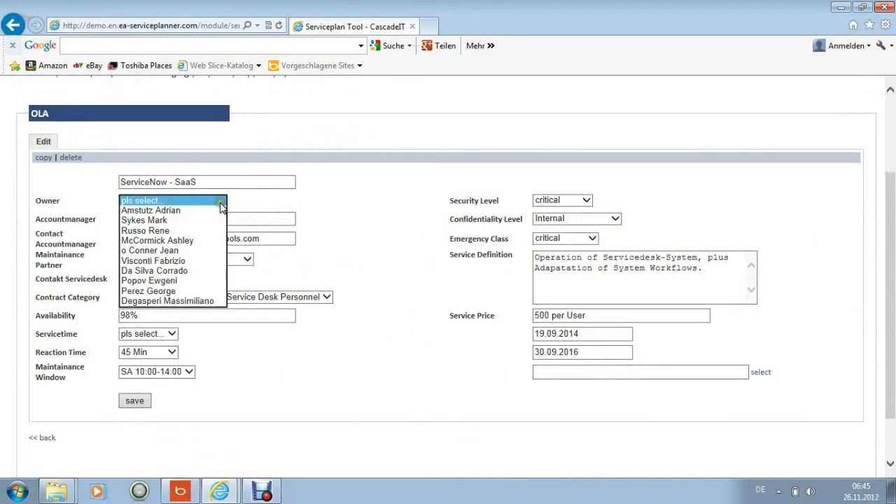
{"action": "left_click", "coordinate": [181, 223]}
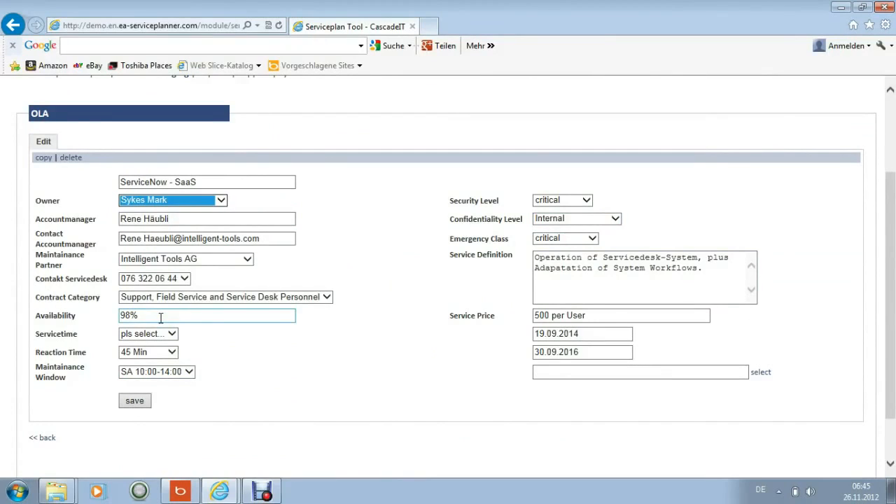
Look through the file manager folders from the contract's document link field and put the file manager away
{"action": "left_click", "coordinate": [560, 374]}
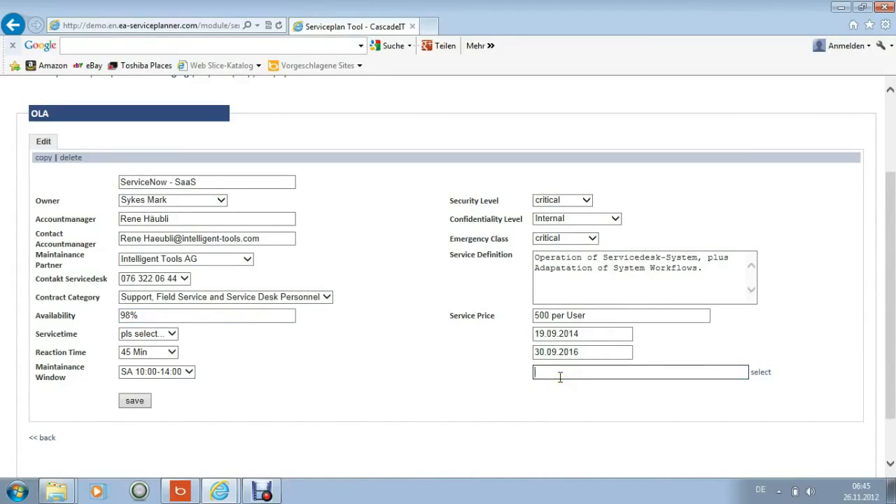
{"action": "left_click", "coordinate": [761, 378]}
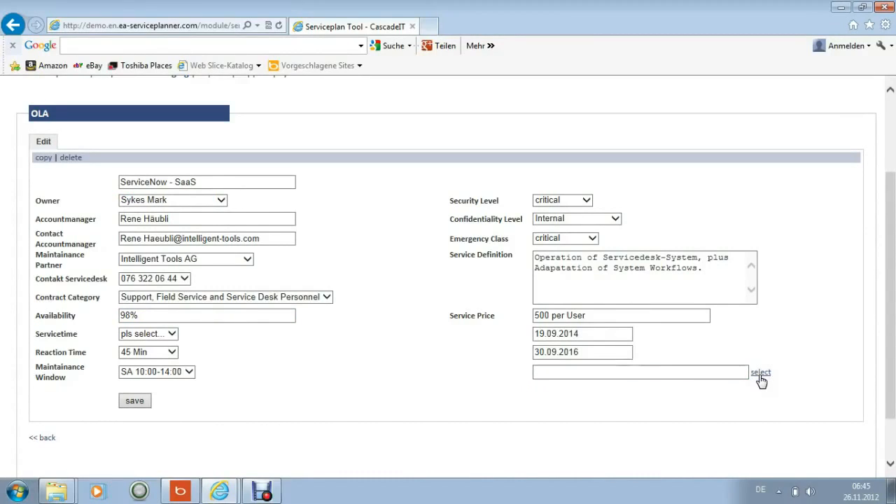
{"action": "left_click", "coordinate": [689, 398]}
{"action": "left_click", "coordinate": [228, 493]}
{"action": "left_click", "coordinate": [266, 469]}
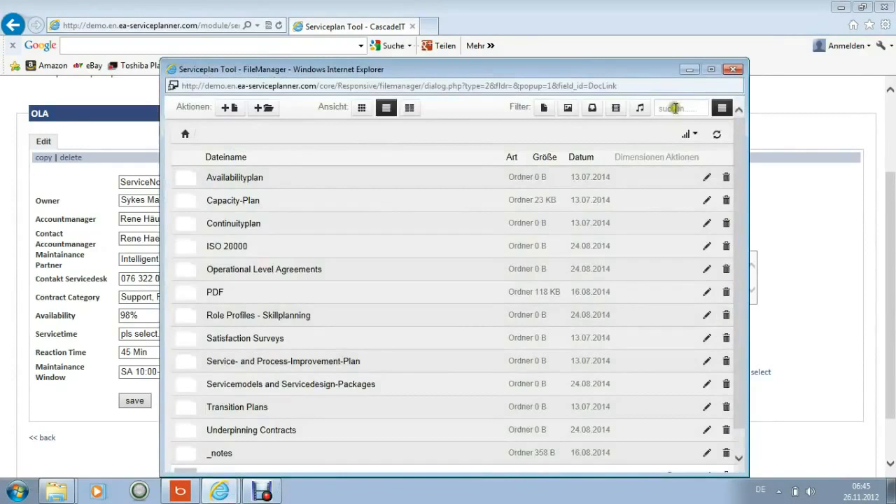
{"action": "left_click", "coordinate": [690, 70]}
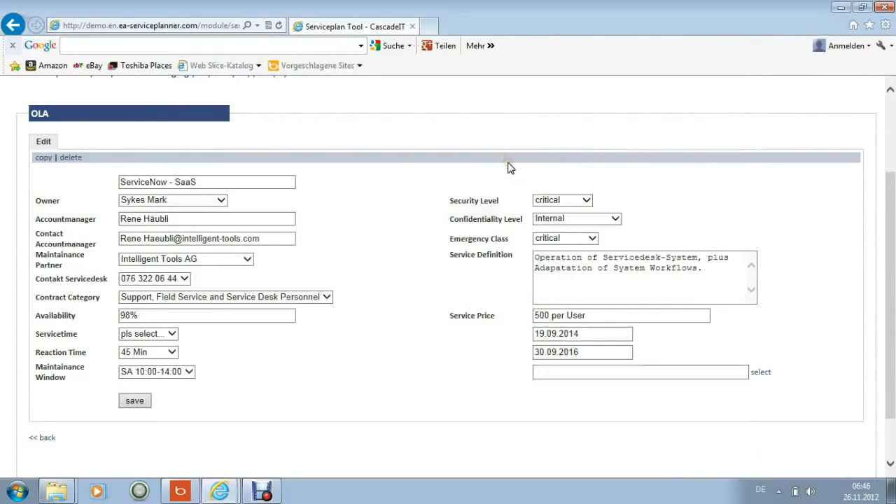
Start composing a new service package from the Pinboard and select "SAP Core Operation" as its service
{"action": "scroll", "coordinate": [375, 258], "scroll_direction": "up", "scroll_amount": 3}
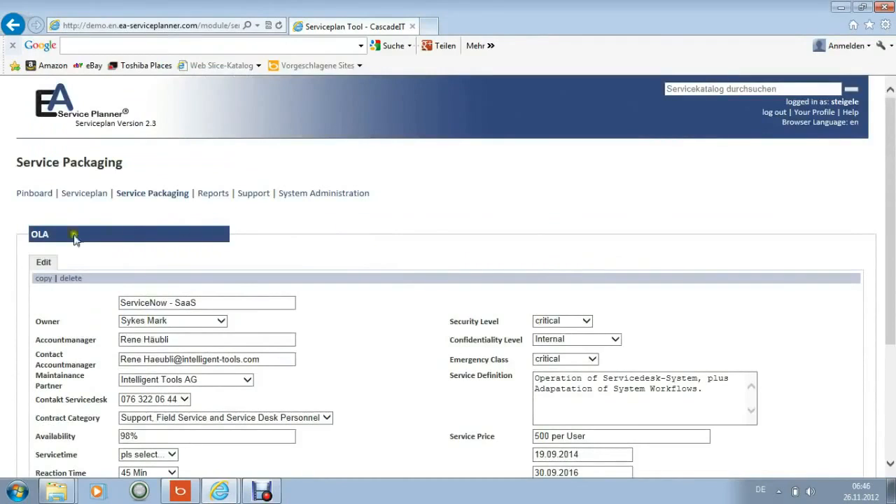
{"action": "mouse_move", "coordinate": [572, 359]}
{"action": "left_click", "coordinate": [35, 196]}
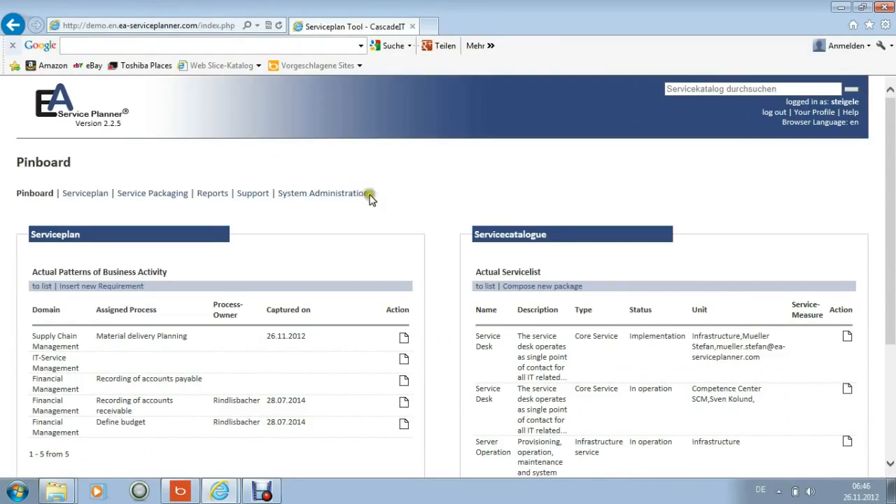
{"action": "left_click", "coordinate": [553, 287]}
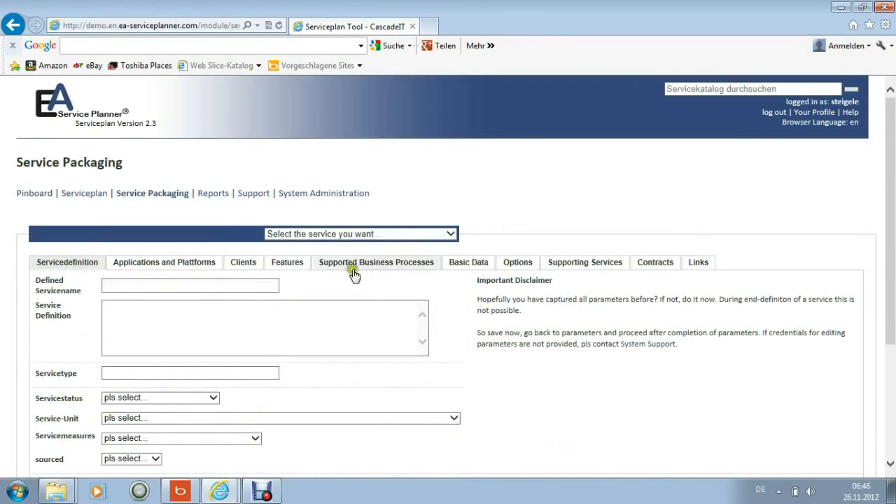
{"action": "left_click", "coordinate": [448, 234]}
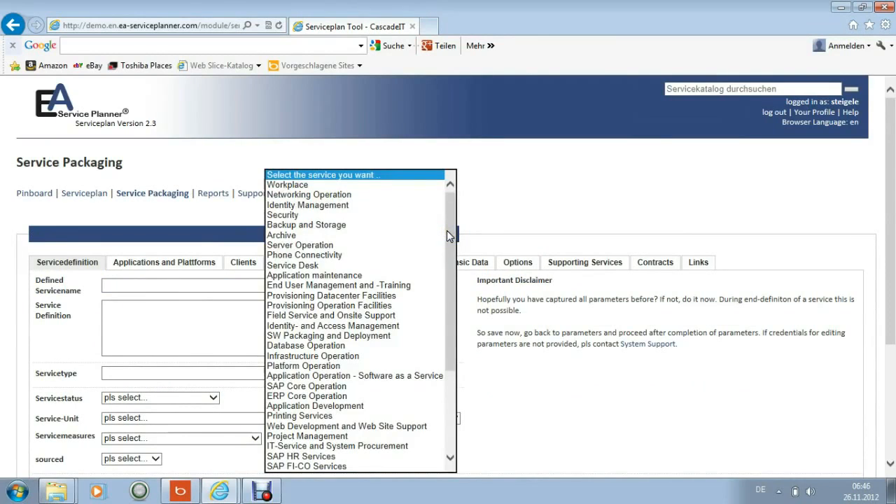
{"action": "left_click", "coordinate": [380, 389]}
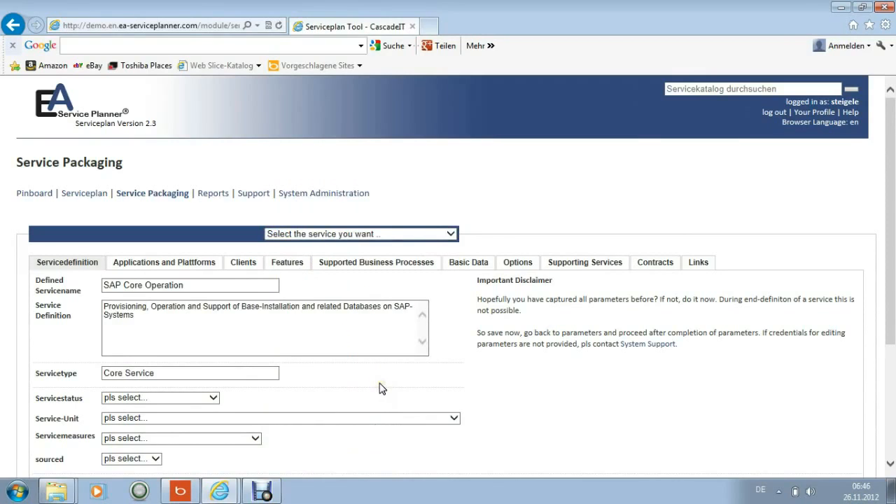
Set the package's service status to "In operation" and its service unit to Competence Center SAP
{"action": "left_click", "coordinate": [213, 399]}
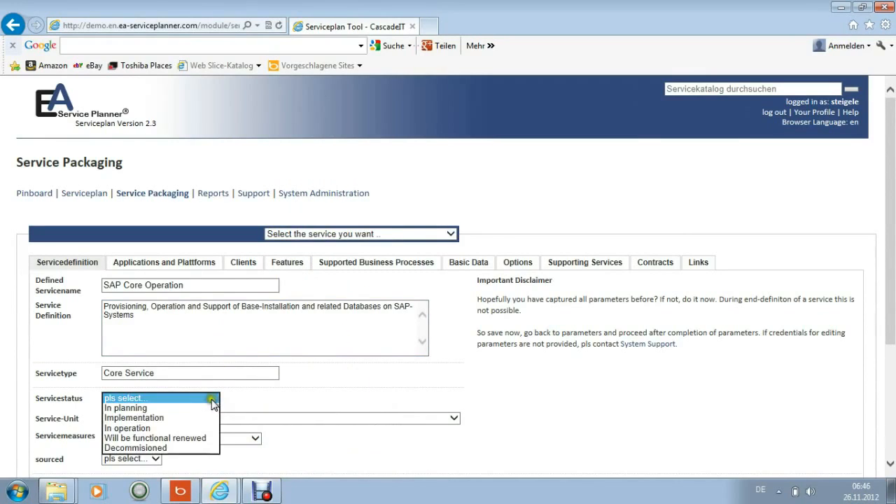
{"action": "left_click", "coordinate": [137, 428]}
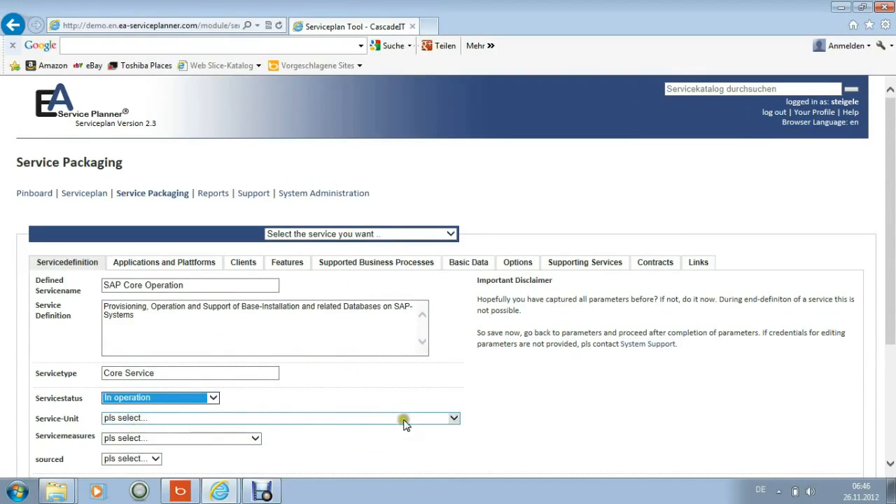
{"action": "left_click", "coordinate": [454, 422]}
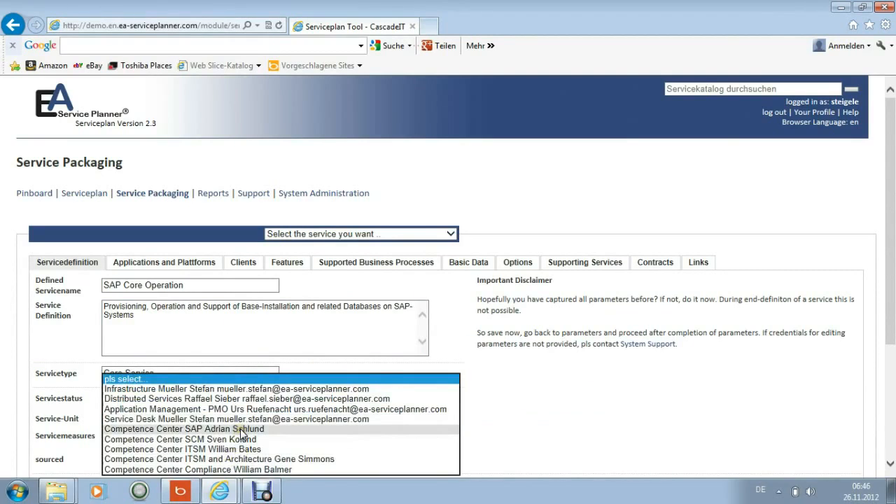
{"action": "left_click", "coordinate": [240, 429]}
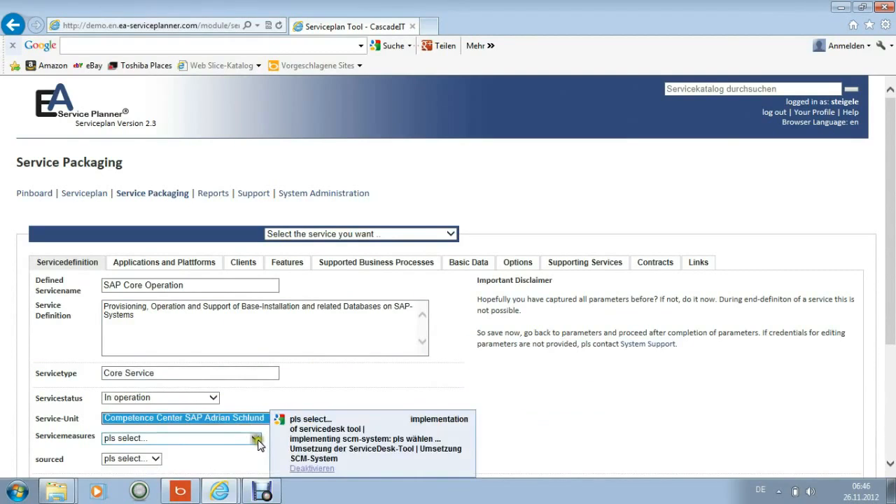
Check the available service measures without assigning one, and set the service as internally sourced
{"action": "left_click", "coordinate": [256, 439]}
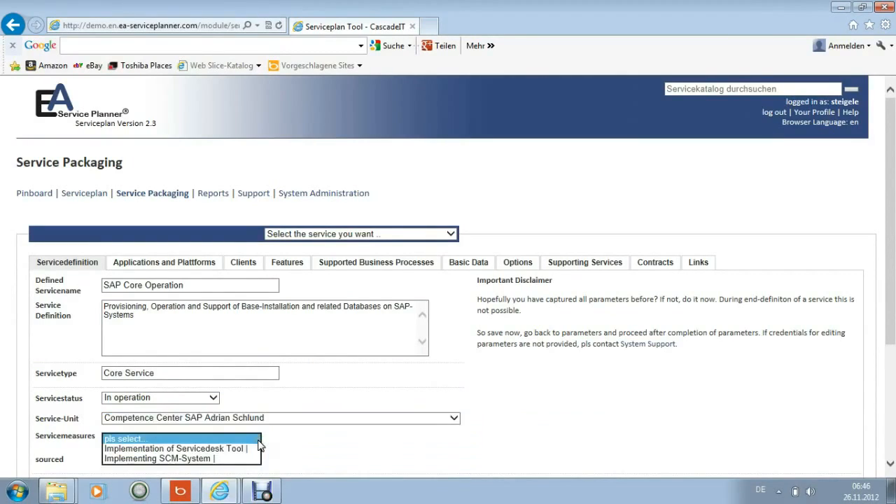
{"action": "left_click", "coordinate": [258, 439]}
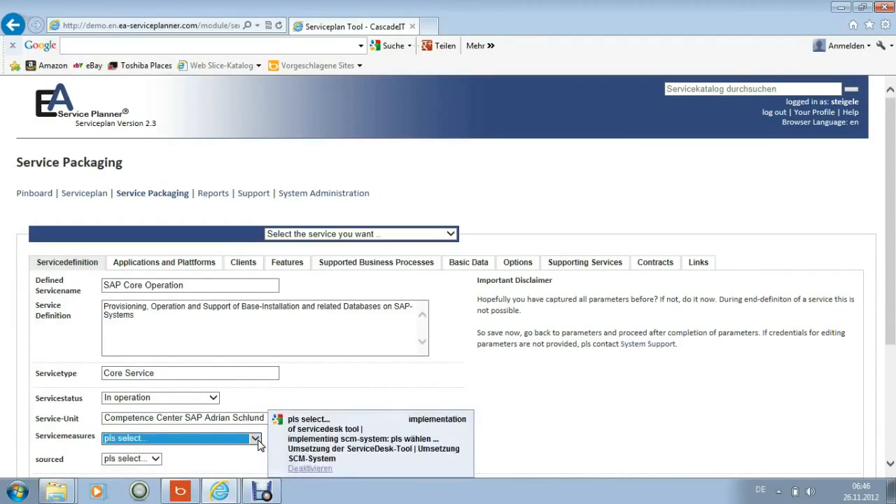
{"action": "left_click", "coordinate": [156, 458]}
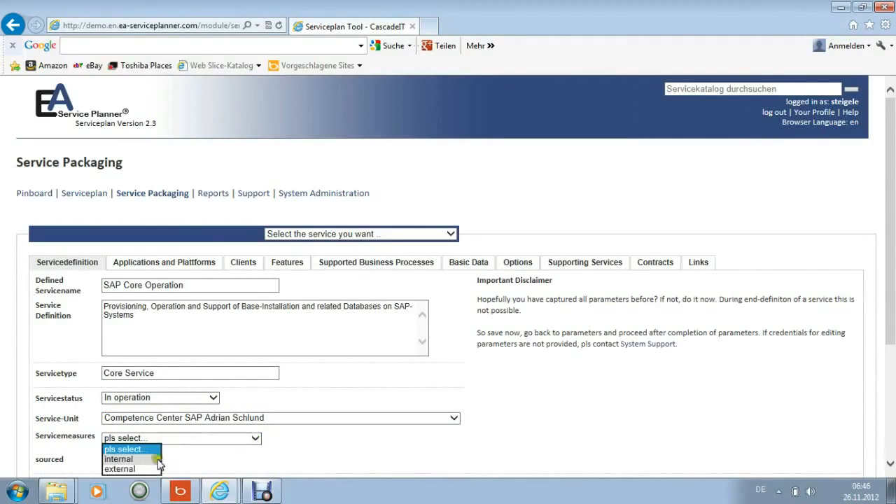
{"action": "left_click", "coordinate": [137, 460]}
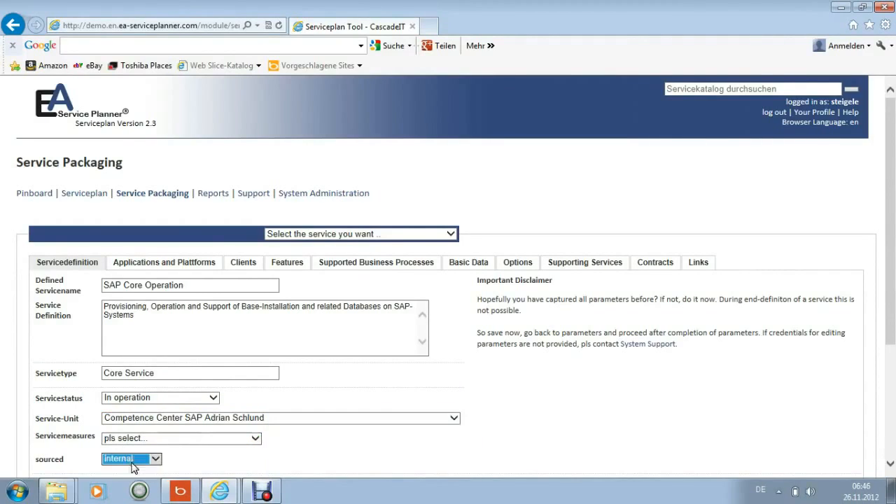
Assign SAP, SAP FI/CO and SAP HR as base software of the SAP Core Operation package
{"action": "left_click", "coordinate": [189, 269]}
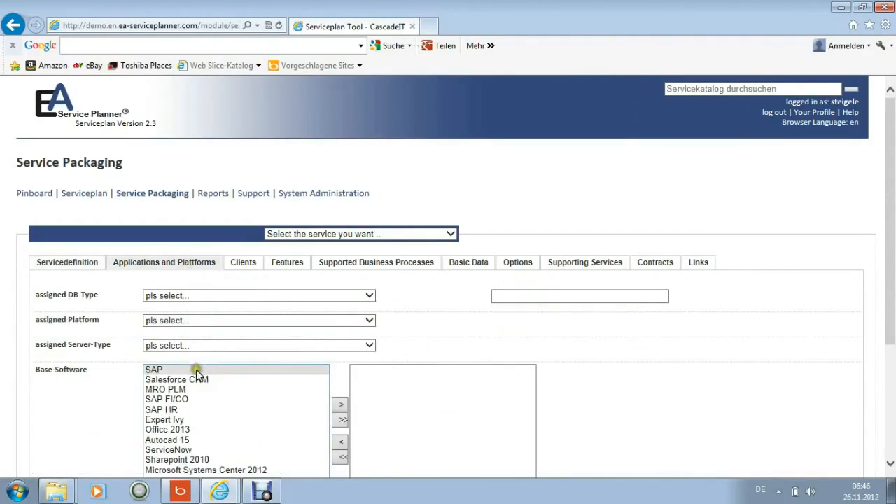
{"action": "left_click", "coordinate": [176, 399]}
{"action": "left_click_drag", "start_coordinate": [175, 398], "coordinate": [174, 410]}
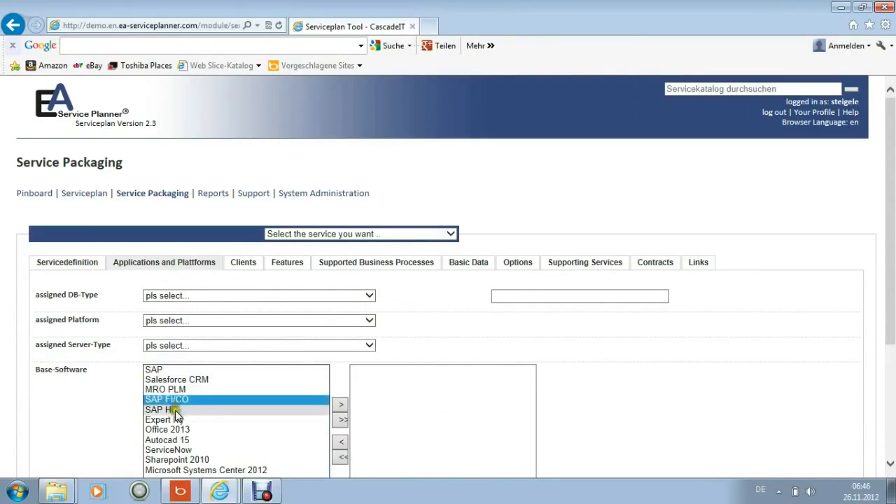
{"action": "left_click", "coordinate": [165, 371], "text": "ctrl"}
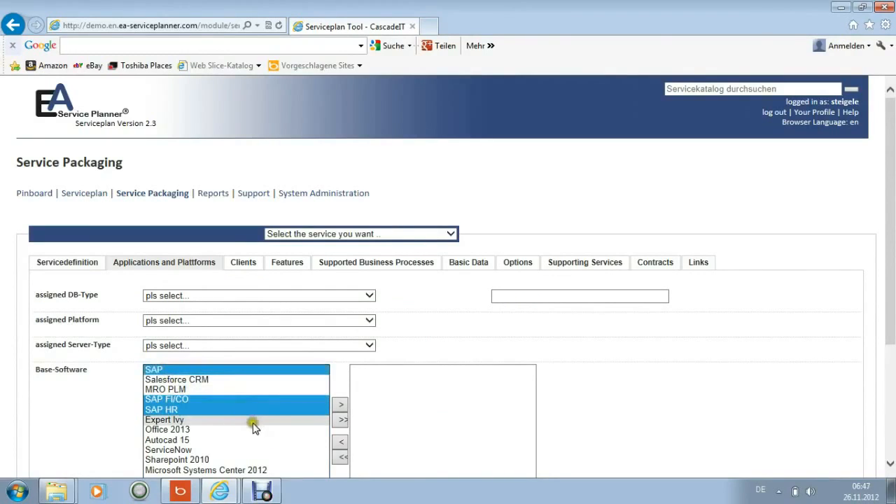
{"action": "left_click", "coordinate": [341, 405]}
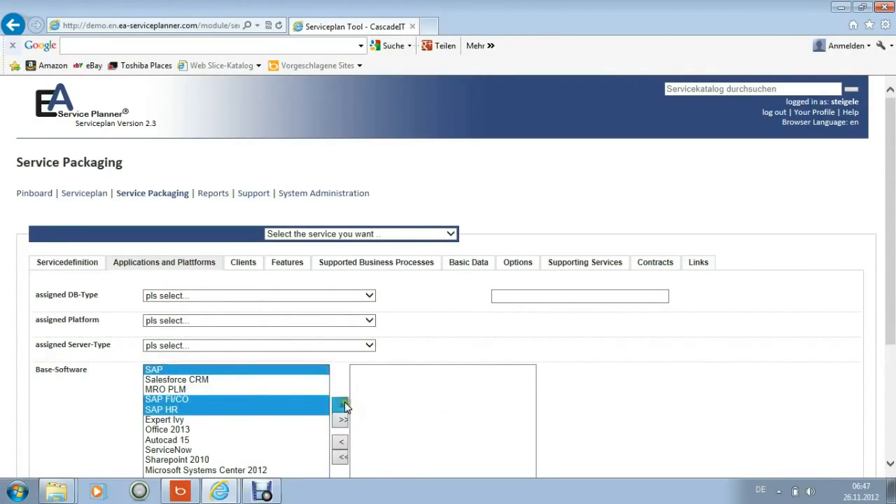
Set the package's server type to Unix-Basis-Server HP, its platform to SAP-Basis and its DB type to Oracle 11
{"action": "scroll", "coordinate": [414, 357], "scroll_direction": "down", "scroll_amount": 1}
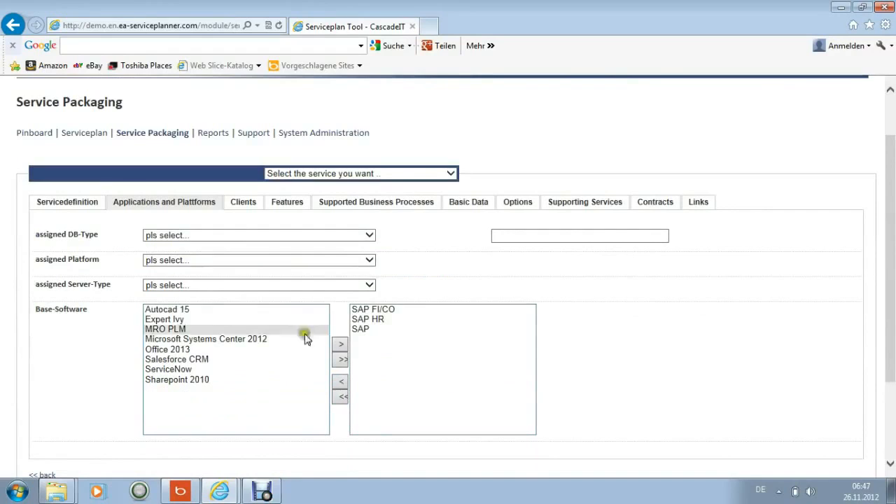
{"action": "left_click", "coordinate": [369, 284]}
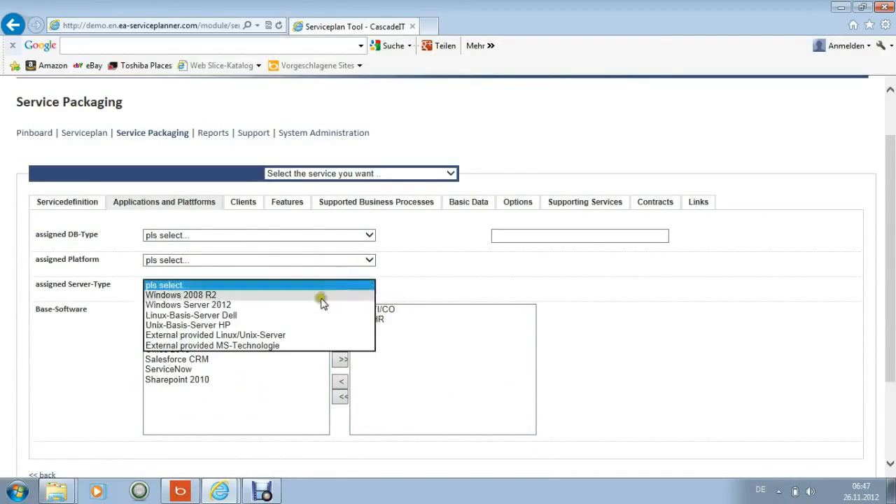
{"action": "left_click", "coordinate": [308, 325]}
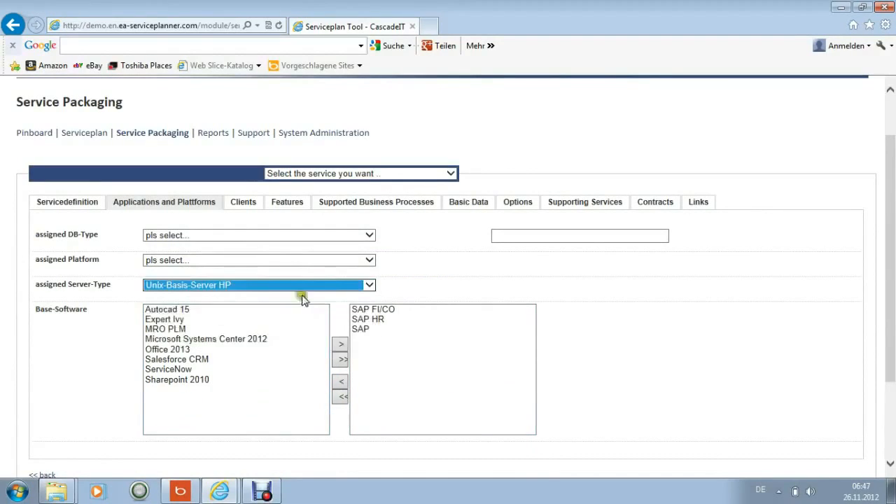
{"action": "left_click", "coordinate": [371, 260]}
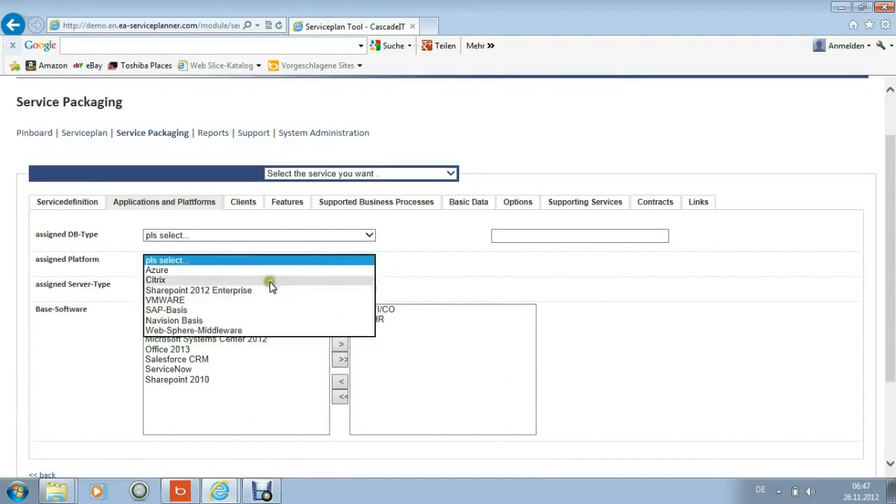
{"action": "left_click", "coordinate": [256, 310]}
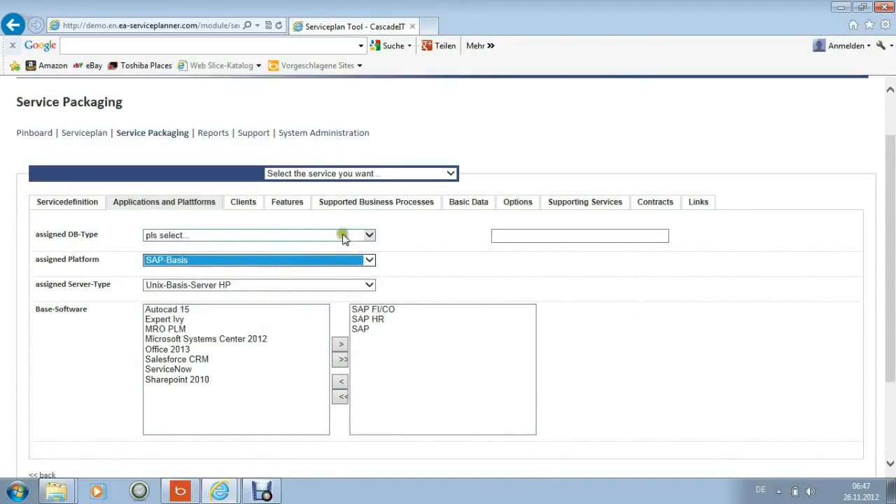
{"action": "left_click", "coordinate": [367, 236]}
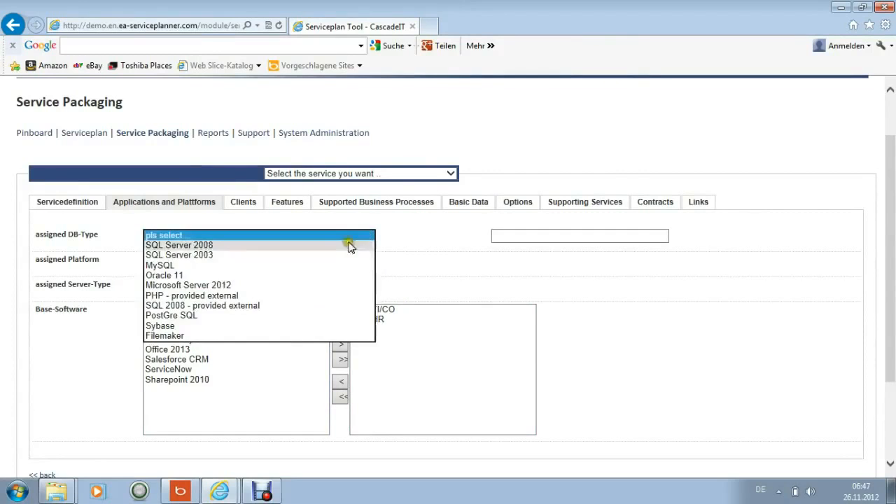
{"action": "left_click", "coordinate": [280, 277]}
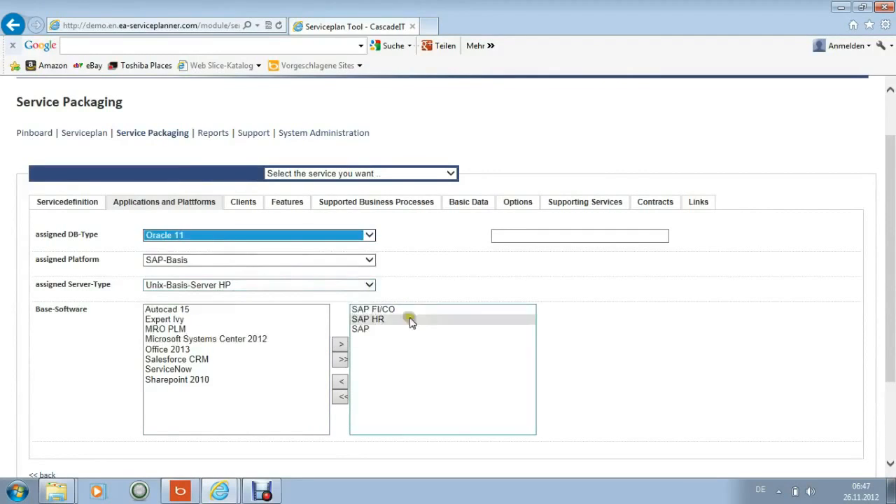
{"action": "left_click", "coordinate": [532, 239]}
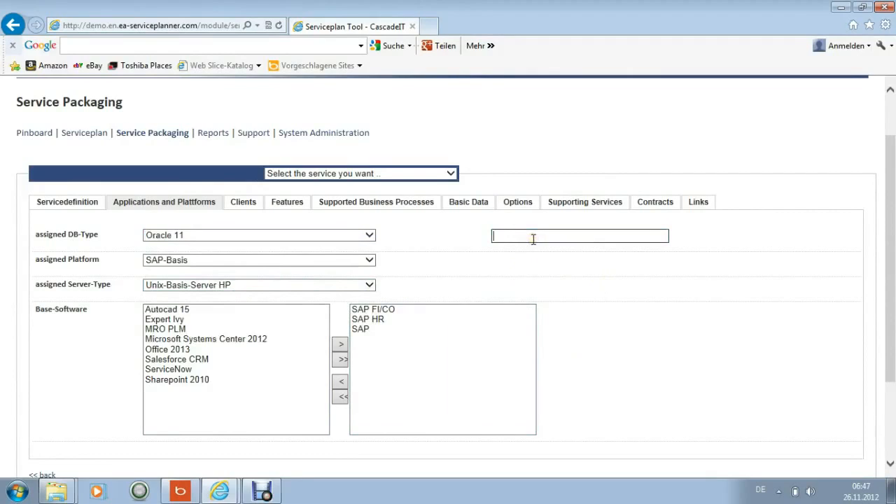
Define the package's client component as Workstation and set Power User to yes
{"action": "left_click", "coordinate": [253, 205]}
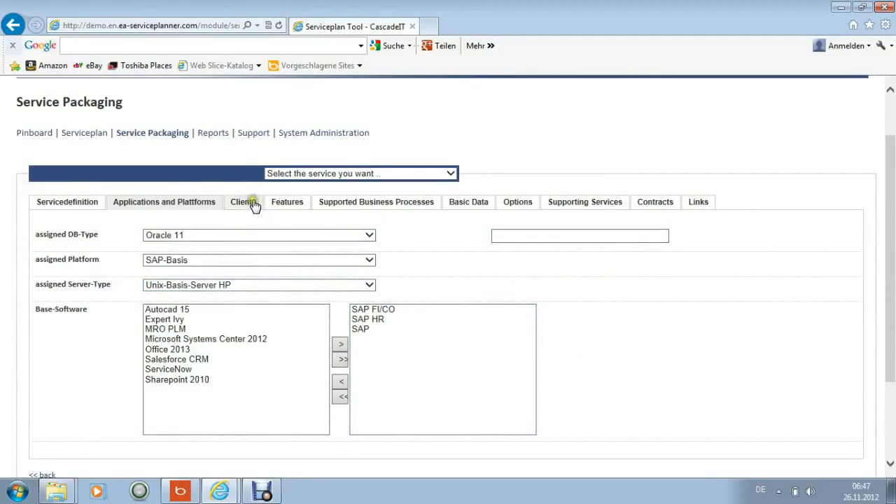
{"action": "left_click", "coordinate": [215, 234]}
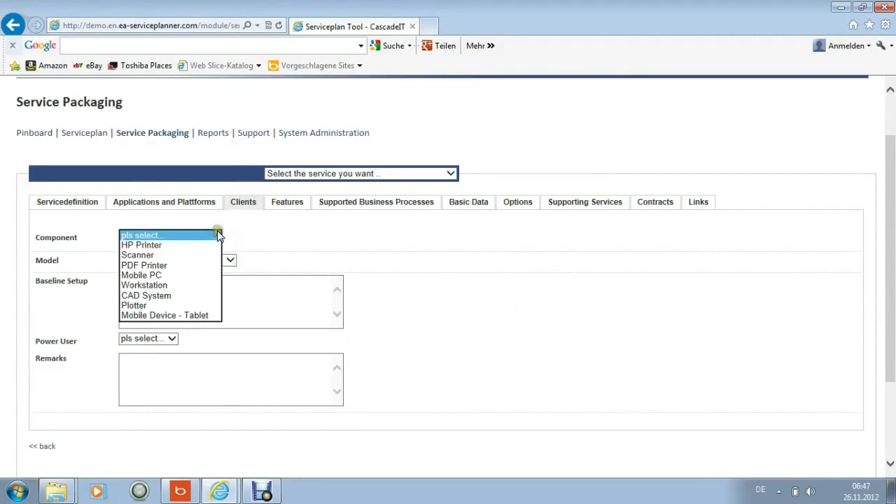
{"action": "left_click", "coordinate": [170, 285]}
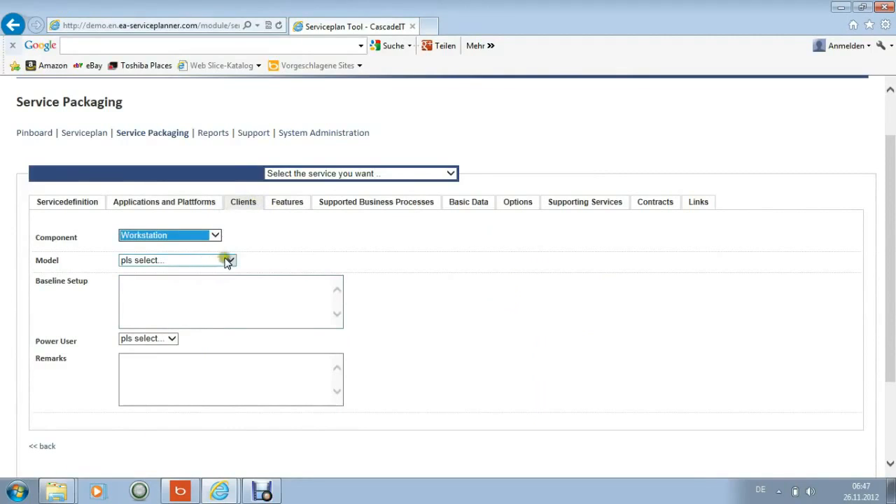
{"action": "left_click", "coordinate": [173, 343]}
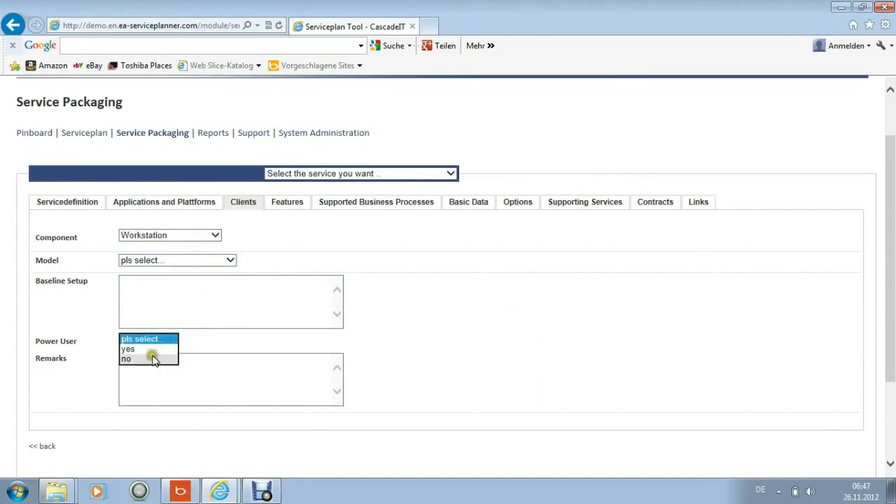
{"action": "left_click", "coordinate": [146, 349]}
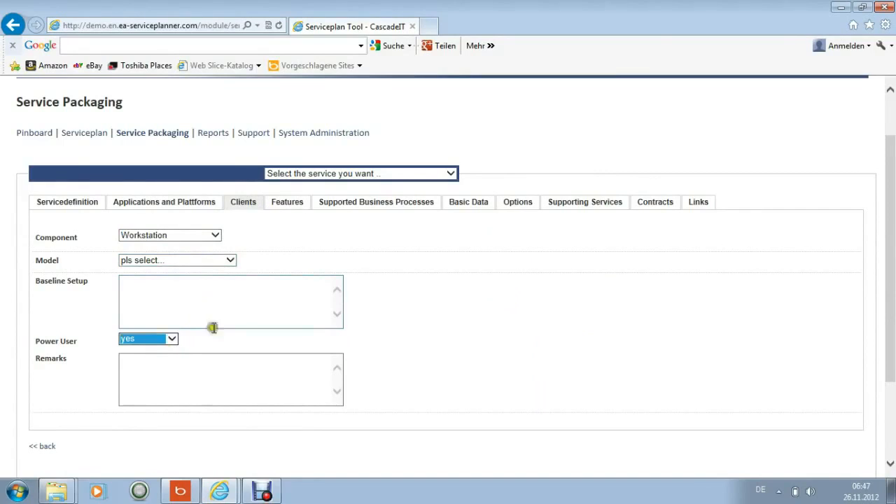
Assign the service features from "Installation and configuration services" through "Upload Support packages", plus every request except Printer Queue Management
{"action": "left_click", "coordinate": [292, 205]}
{"action": "left_click", "coordinate": [210, 246]}
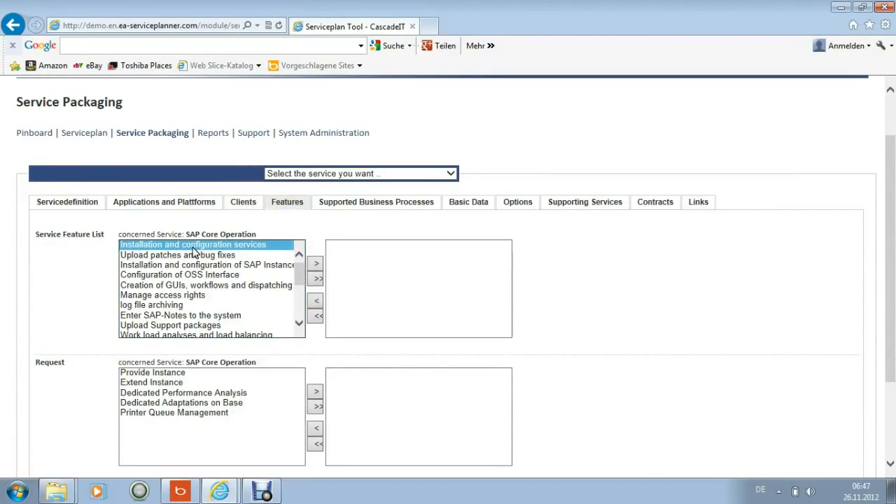
{"action": "left_click_drag", "start_coordinate": [194, 252], "coordinate": [174, 324]}
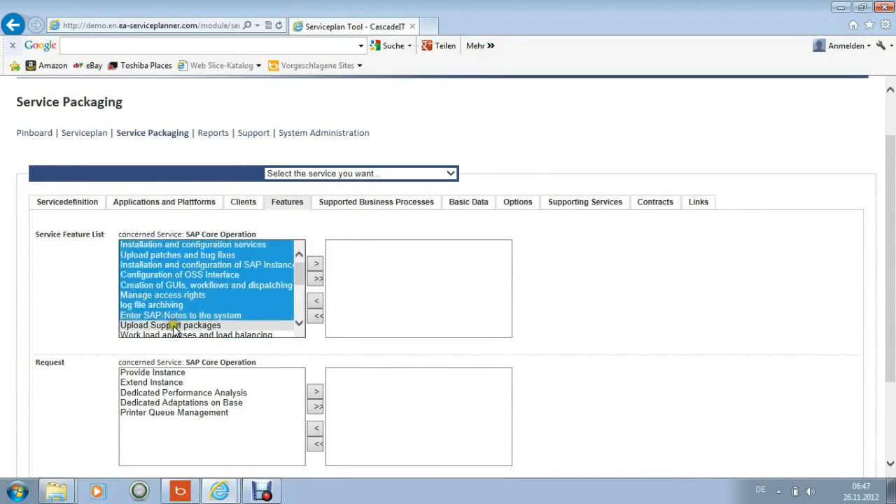
{"action": "left_click", "coordinate": [317, 264]}
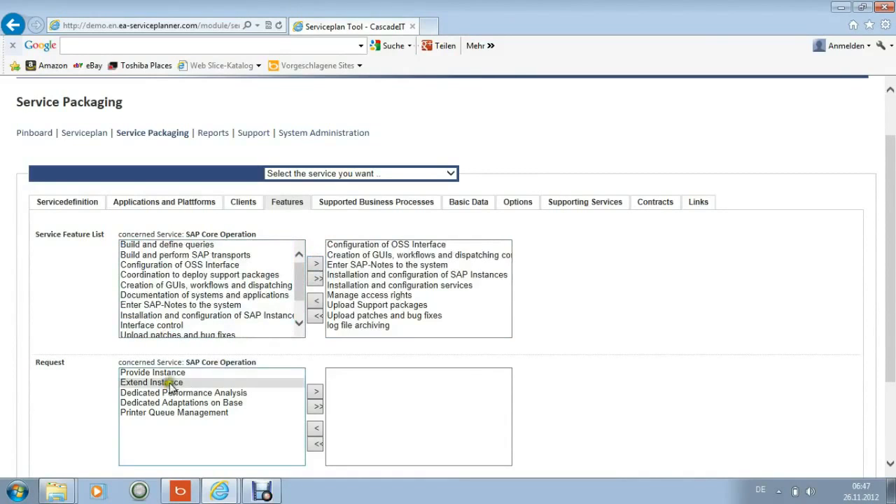
{"action": "left_click_drag", "start_coordinate": [170, 374], "coordinate": [231, 402]}
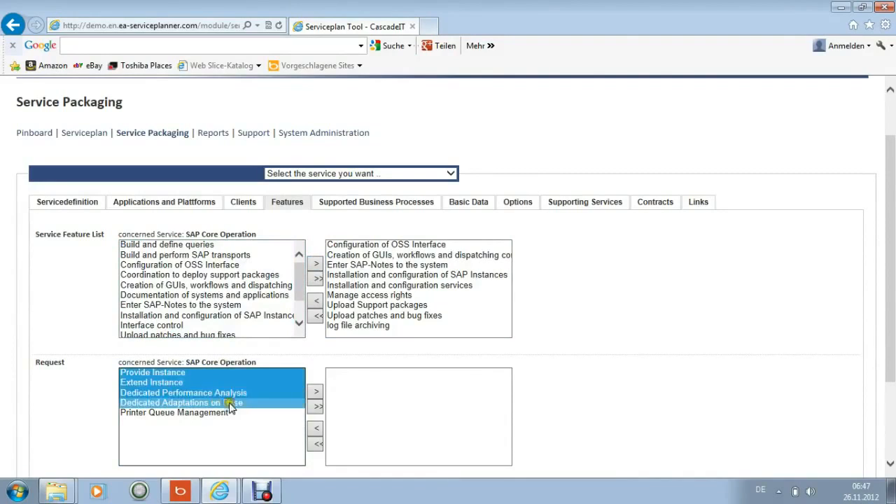
{"action": "left_click", "coordinate": [316, 393]}
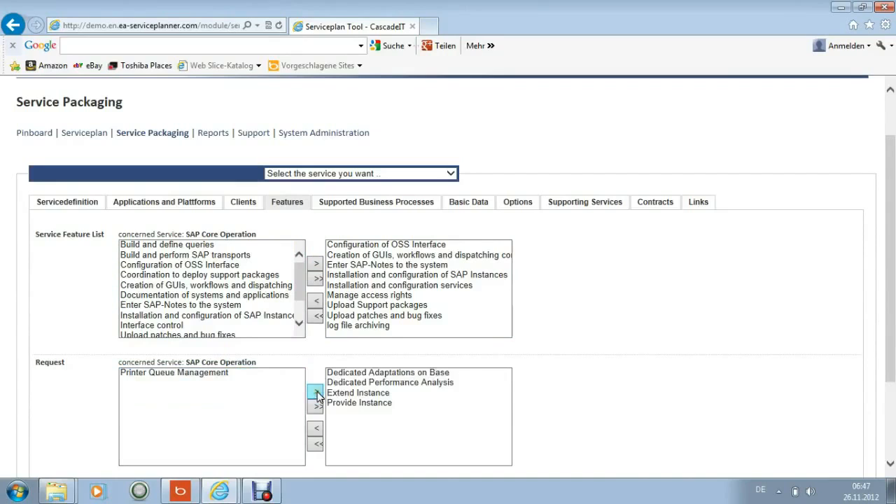
Check which supported business processes are available for the SAP Core Operation service
{"action": "left_click", "coordinate": [376, 207]}
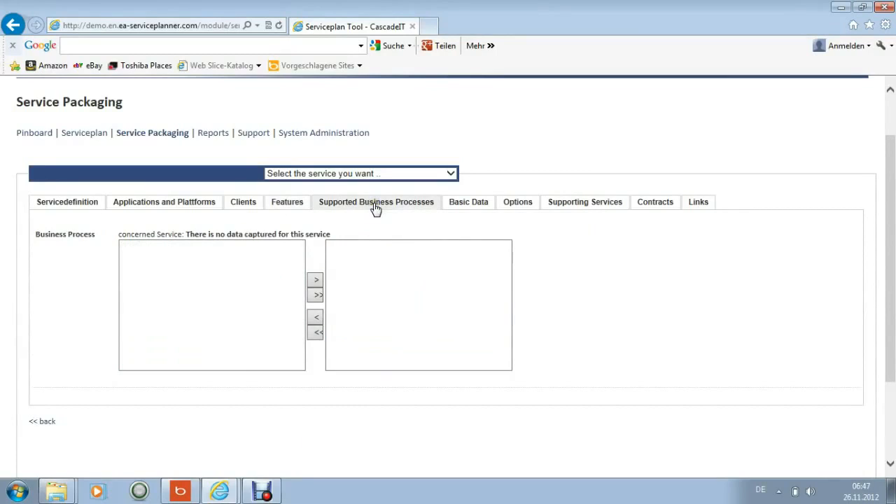
{"action": "left_click", "coordinate": [213, 267]}
{"action": "left_click", "coordinate": [213, 269]}
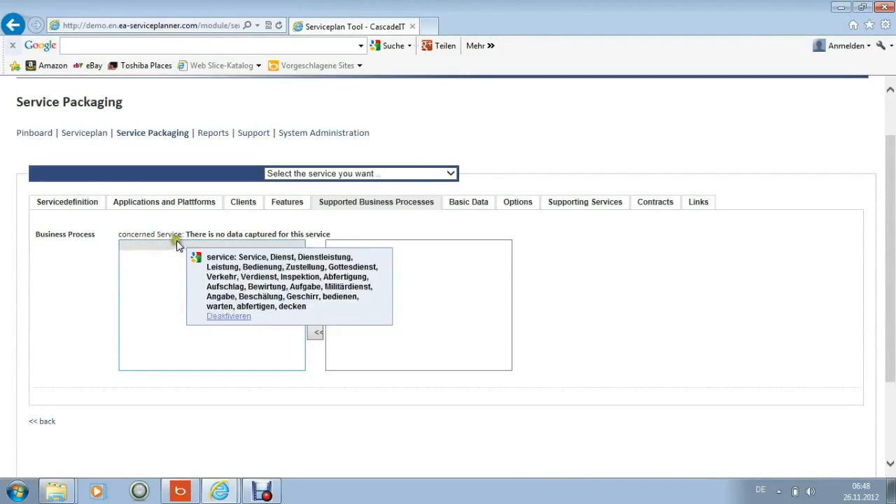
{"action": "left_click", "coordinate": [166, 304]}
Set the availability to 98 and the security level to critical in the package's basic data
{"action": "left_click", "coordinate": [458, 207]}
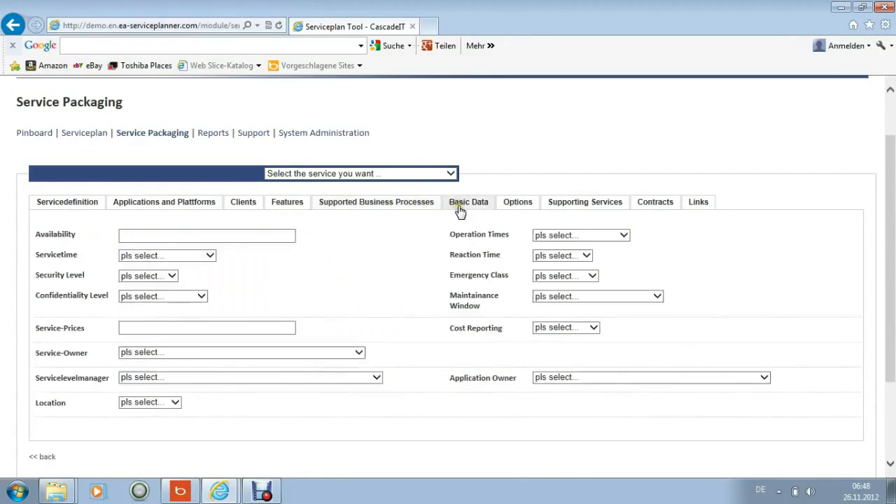
{"action": "left_click", "coordinate": [233, 239]}
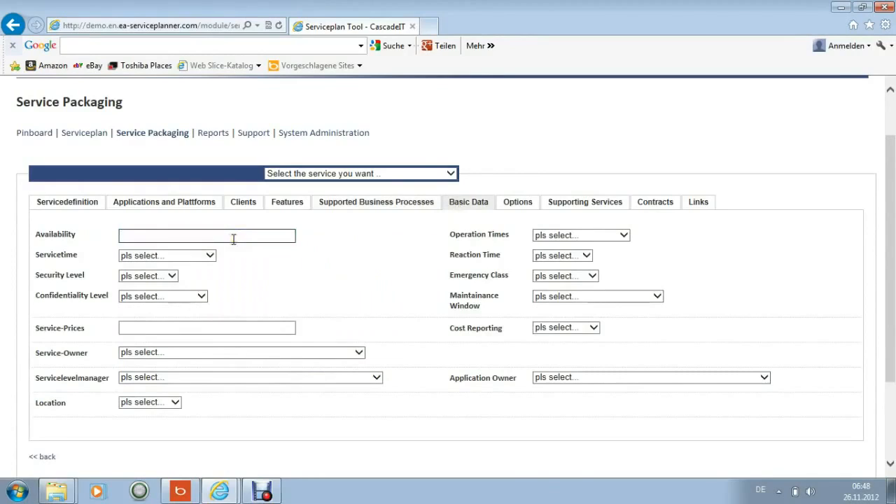
{"action": "type", "text": "98"}
{"action": "left_click", "coordinate": [210, 255]}
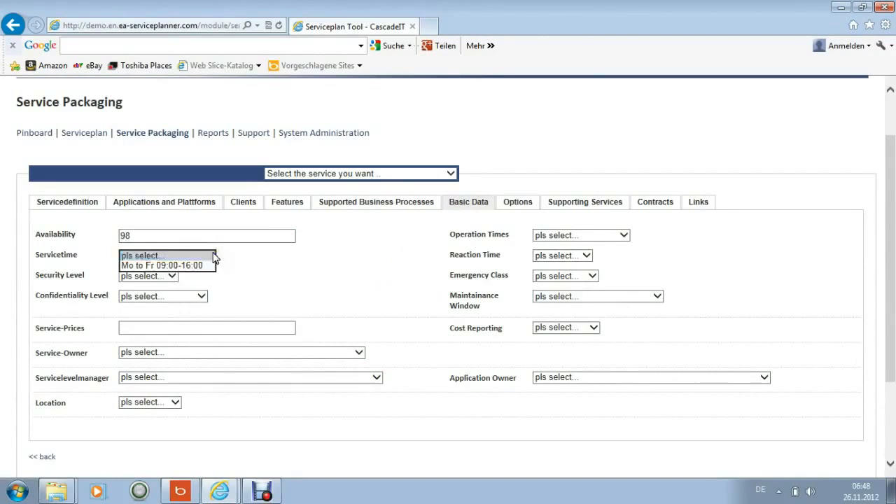
{"action": "left_click", "coordinate": [207, 264]}
{"action": "left_click", "coordinate": [172, 277]}
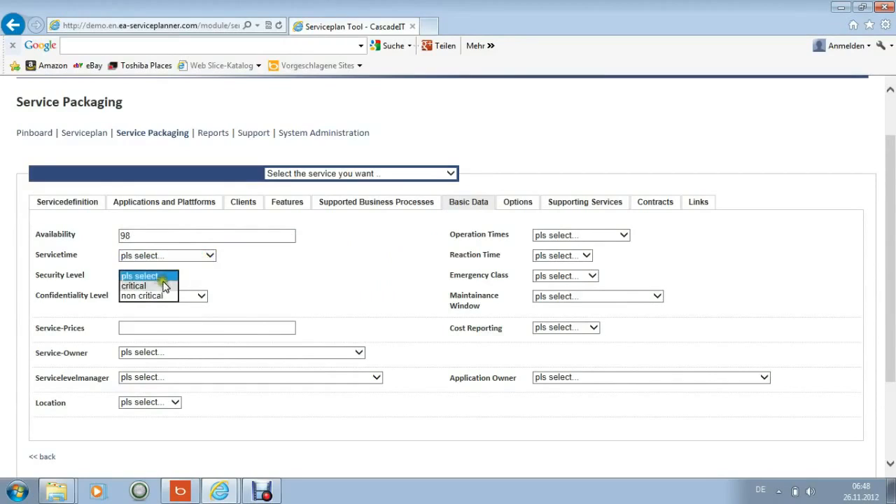
{"action": "left_click", "coordinate": [140, 286]}
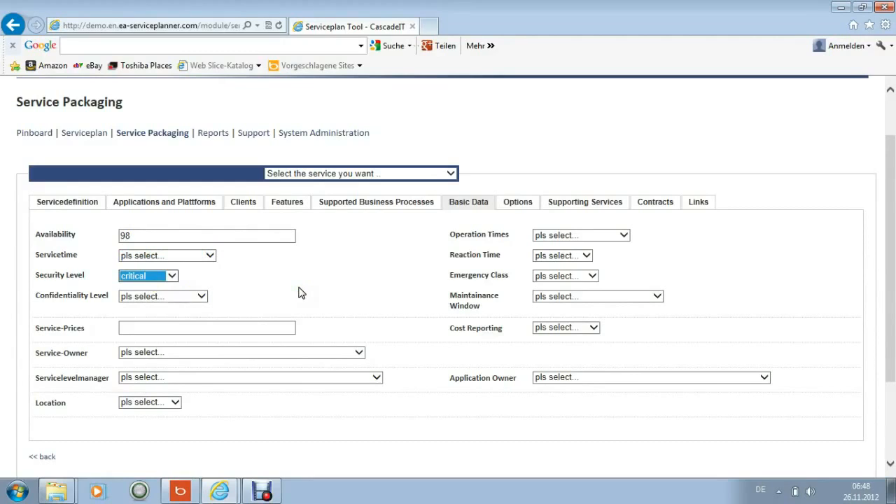
Choose the Distributed Services contact as service owner, assign the listed service level manager, and set the location to All locations
{"action": "left_click", "coordinate": [190, 329]}
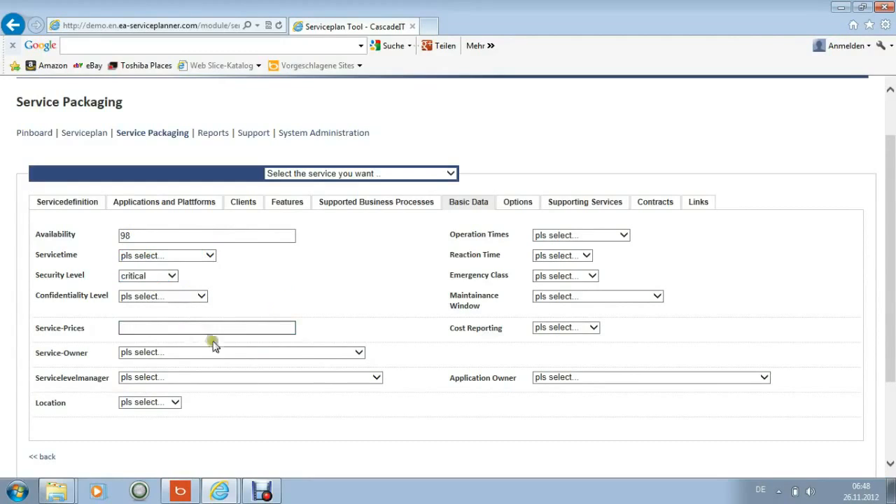
{"action": "left_click", "coordinate": [359, 353]}
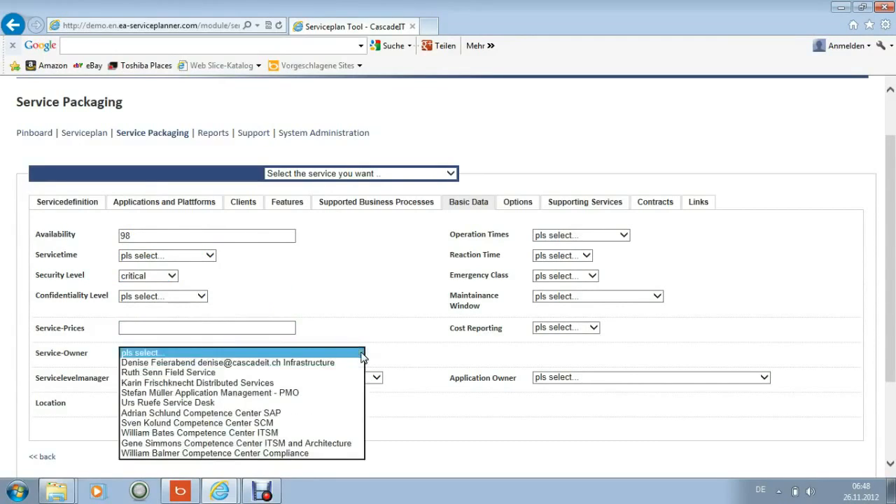
{"action": "left_click", "coordinate": [287, 383]}
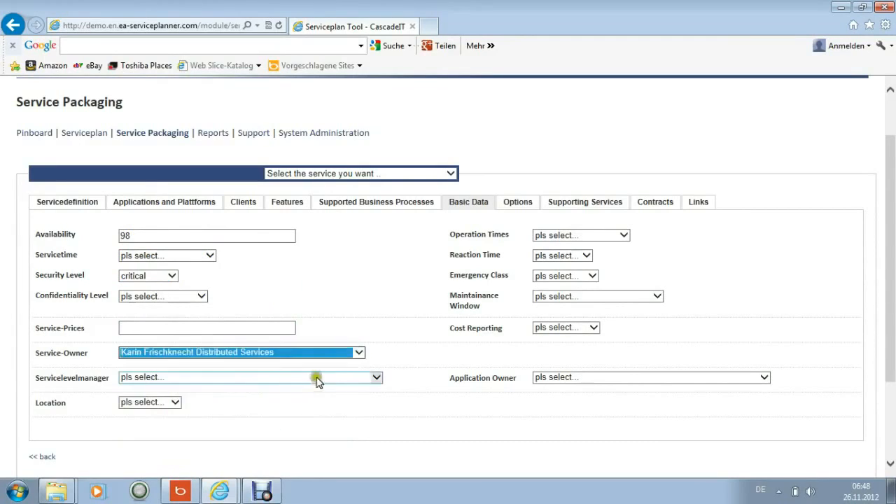
{"action": "left_click", "coordinate": [373, 378]}
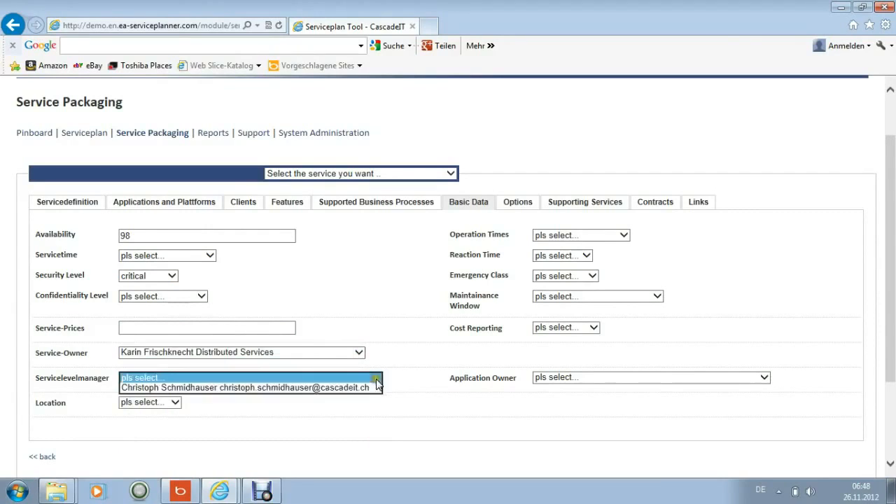
{"action": "left_click", "coordinate": [330, 389]}
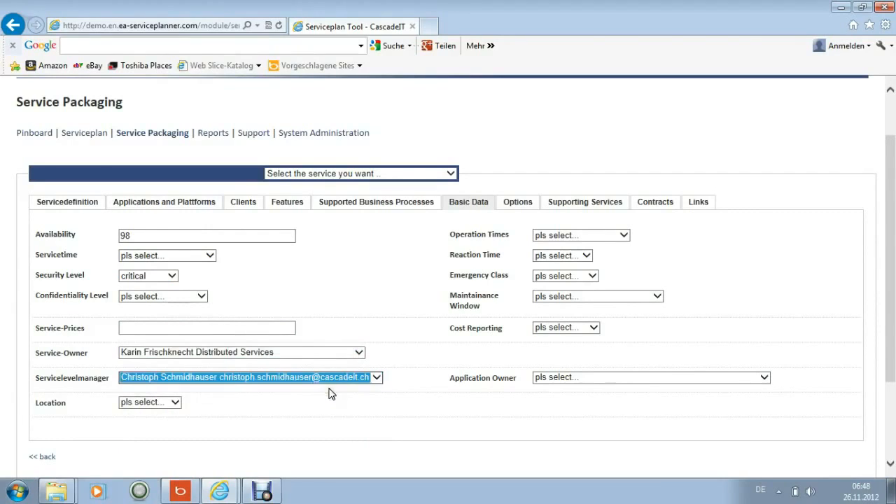
{"action": "left_click", "coordinate": [175, 402]}
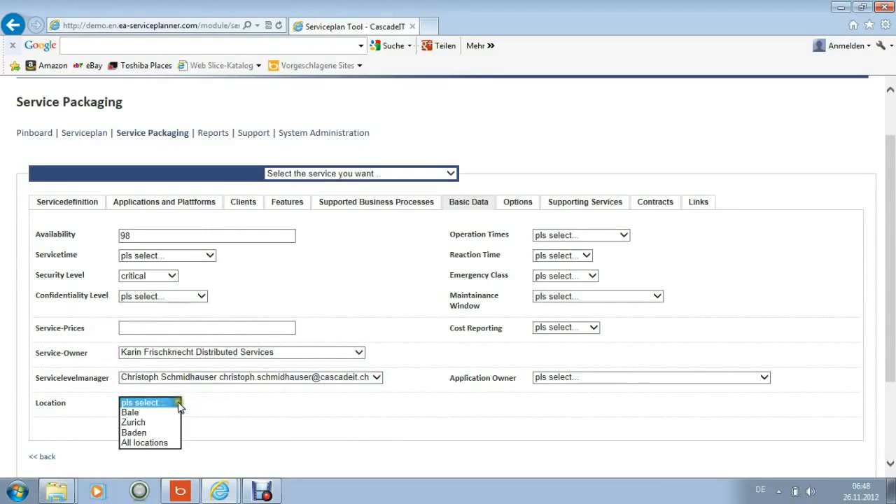
{"action": "left_click", "coordinate": [165, 444]}
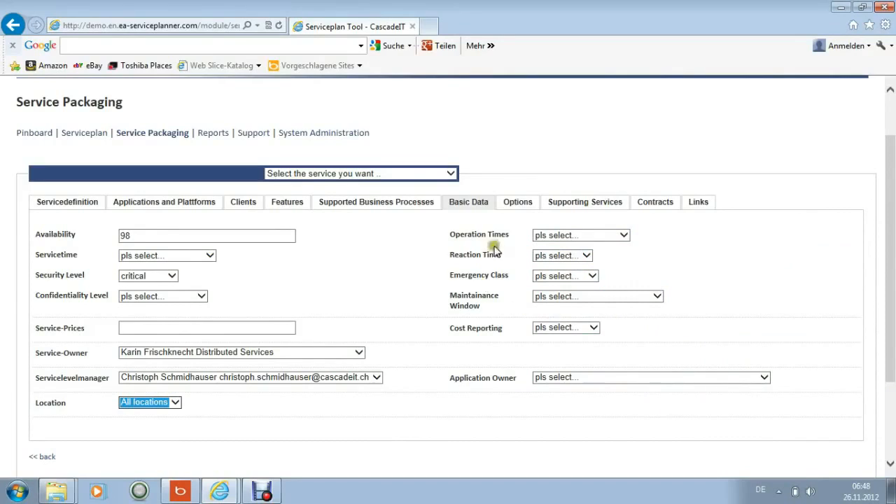
Assign the service options VIP Support 7/24h and 98 % Availability to the SAP Core Operation service
{"action": "left_click", "coordinate": [517, 208]}
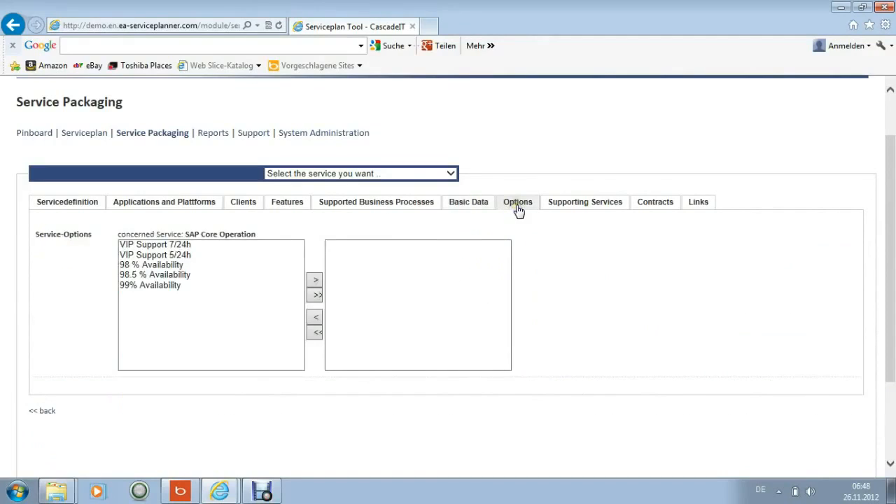
{"action": "left_click", "coordinate": [187, 246]}
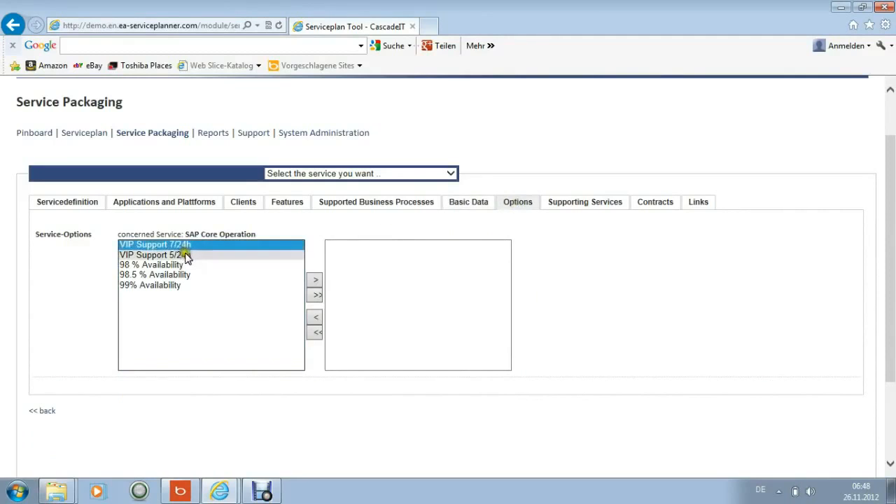
{"action": "left_click", "coordinate": [178, 266], "text": "ctrl"}
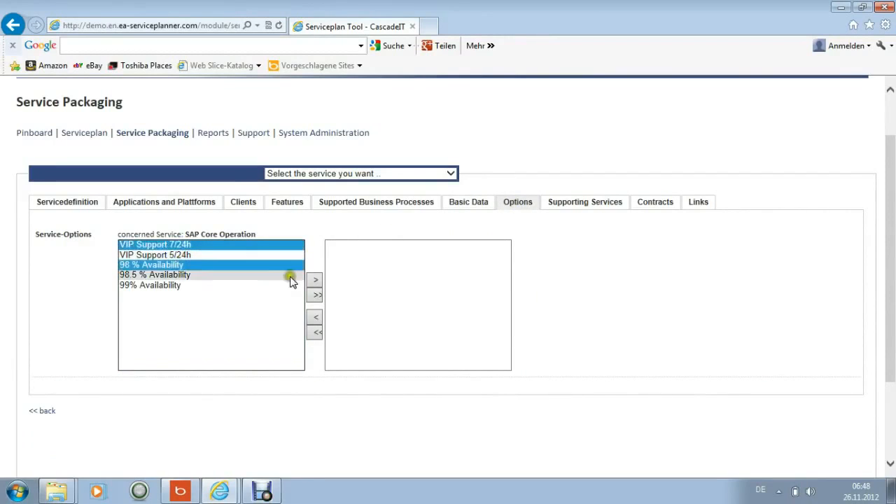
{"action": "left_click", "coordinate": [312, 282]}
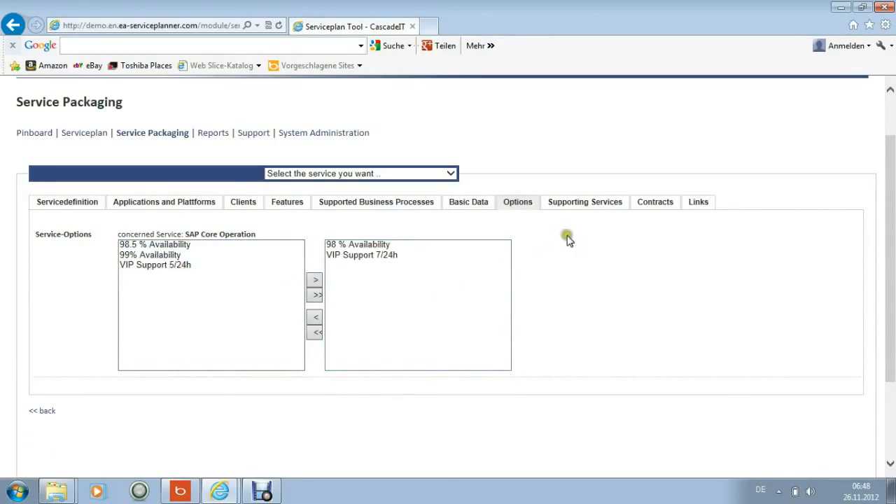
Assign the supporting services Server-Operations, Security, Softwarepackaging and Deployment, Monitoring and Alerting, Backup and Storage, and Networking Operation
{"action": "left_click", "coordinate": [584, 205]}
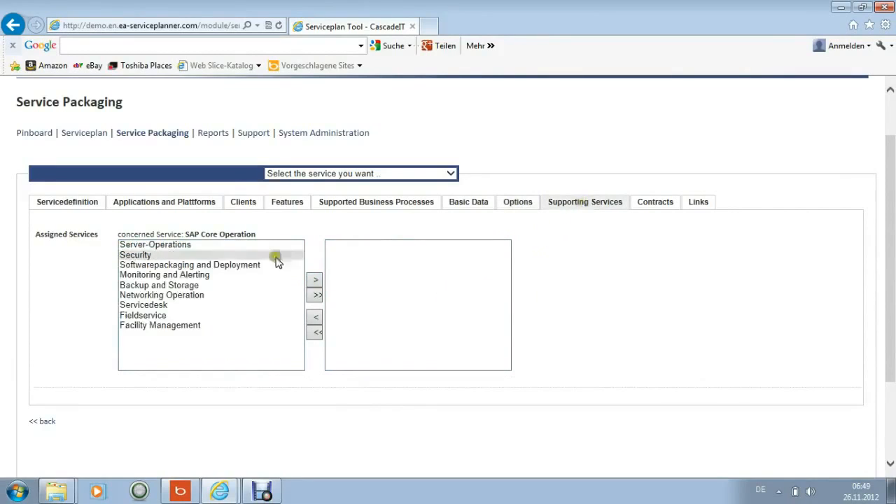
{"action": "left_click", "coordinate": [175, 249]}
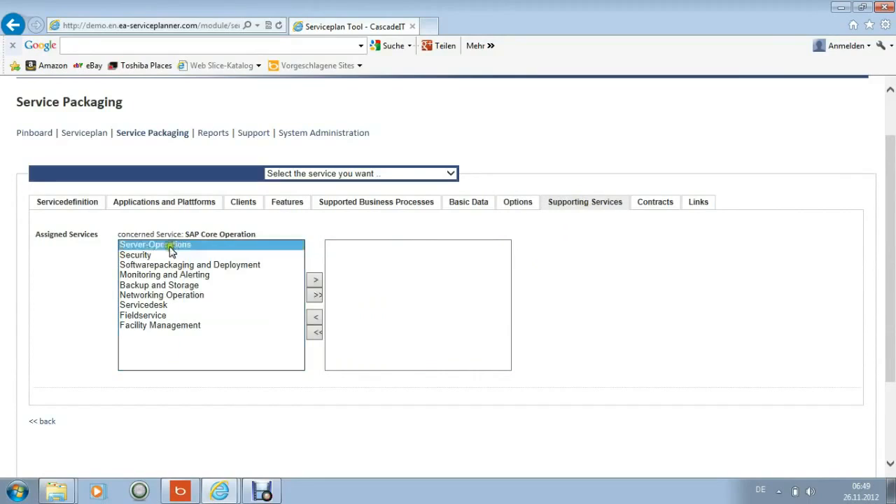
{"action": "left_click", "coordinate": [147, 256], "text": "ctrl"}
{"action": "left_click", "coordinate": [149, 265], "text": "ctrl"}
{"action": "left_click", "coordinate": [150, 275], "text": "ctrl"}
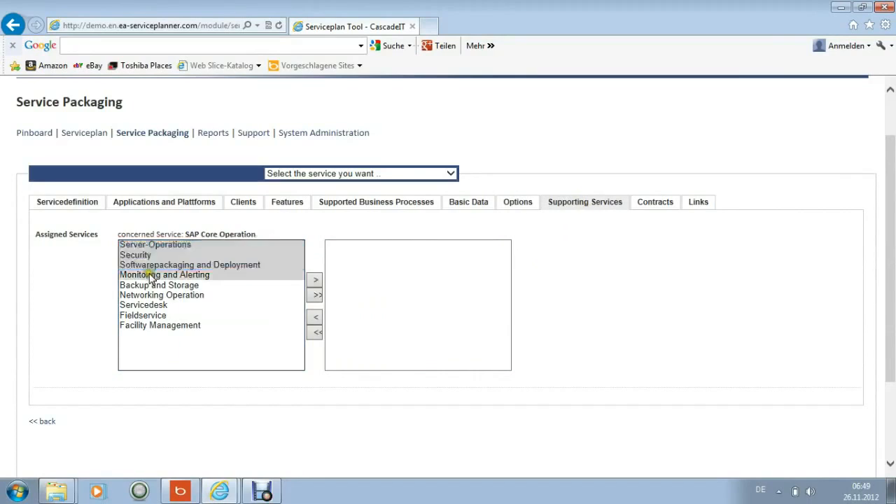
{"action": "left_click", "coordinate": [151, 285], "text": "ctrl"}
{"action": "left_click", "coordinate": [151, 294], "text": "ctrl"}
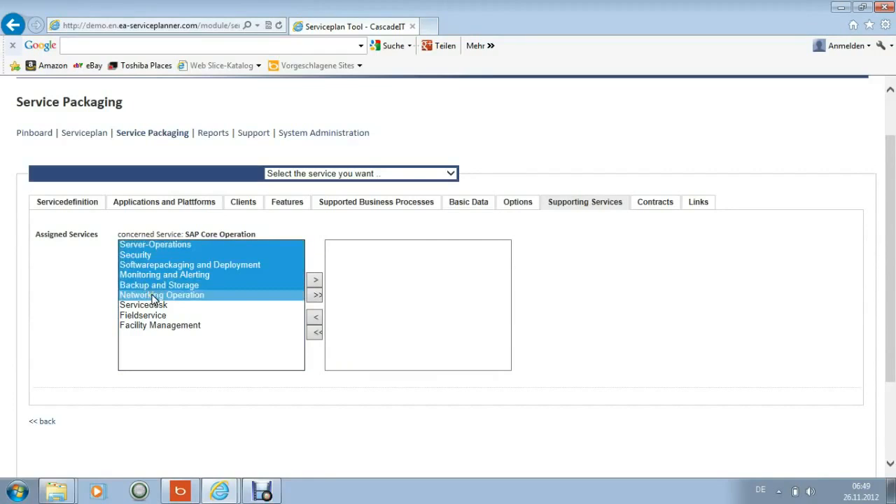
{"action": "left_click", "coordinate": [315, 280]}
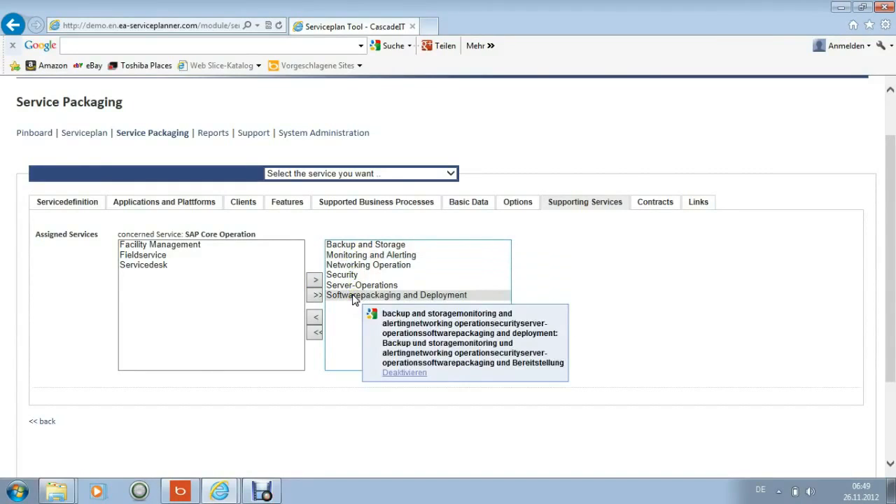
Assign the underpinning contracts ServiceNow - SaaS and SAP-Systems-Maintainance FI/CO to the service package
{"action": "left_click", "coordinate": [661, 208]}
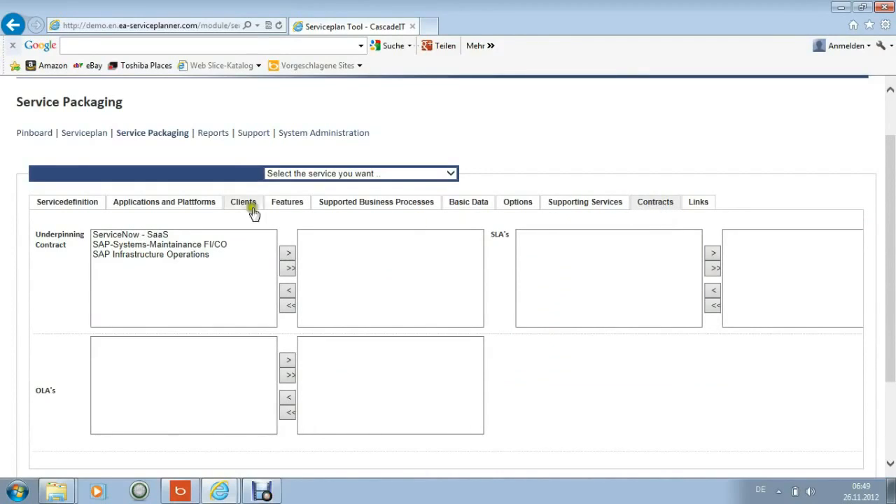
{"action": "left_click_drag", "start_coordinate": [130, 238], "coordinate": [133, 245]}
{"action": "left_click", "coordinate": [287, 253]}
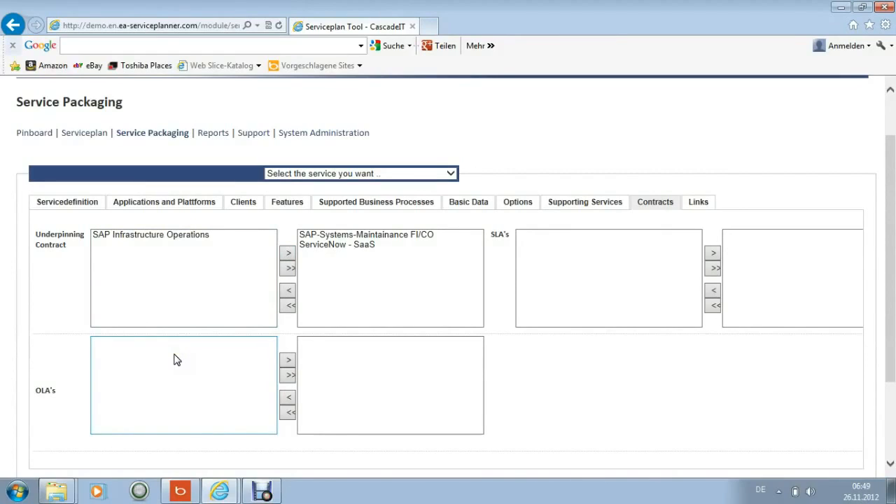
{"action": "left_click", "coordinate": [579, 236]}
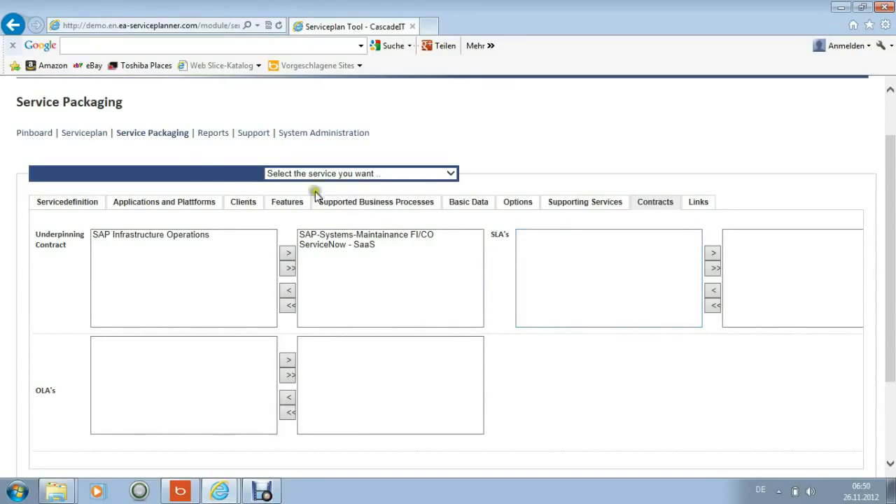
{"action": "mouse_move", "coordinate": [53, 203]}
Set the version in the package's links section to 1.0 and enter the owner's surname as ownership
{"action": "left_click", "coordinate": [702, 203]}
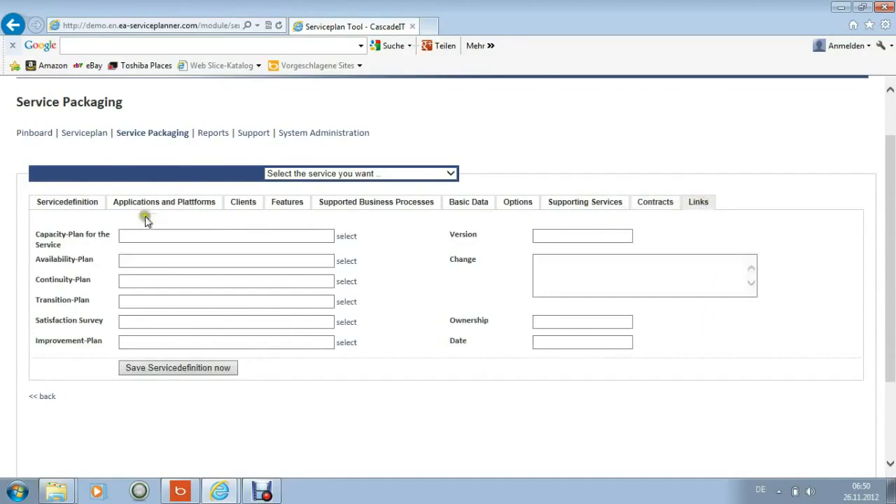
{"action": "mouse_move", "coordinate": [71, 236]}
{"action": "mouse_move", "coordinate": [62, 261]}
{"action": "left_click", "coordinate": [545, 233]}
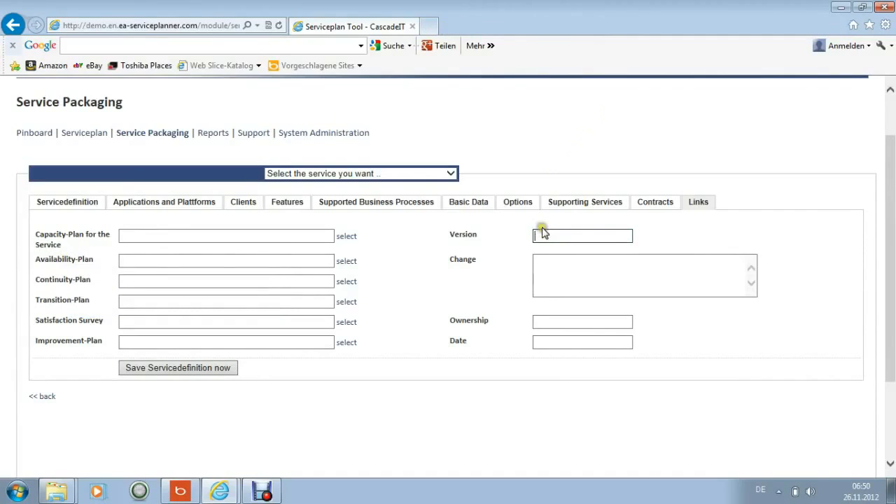
{"action": "type", "text": "1.0"}
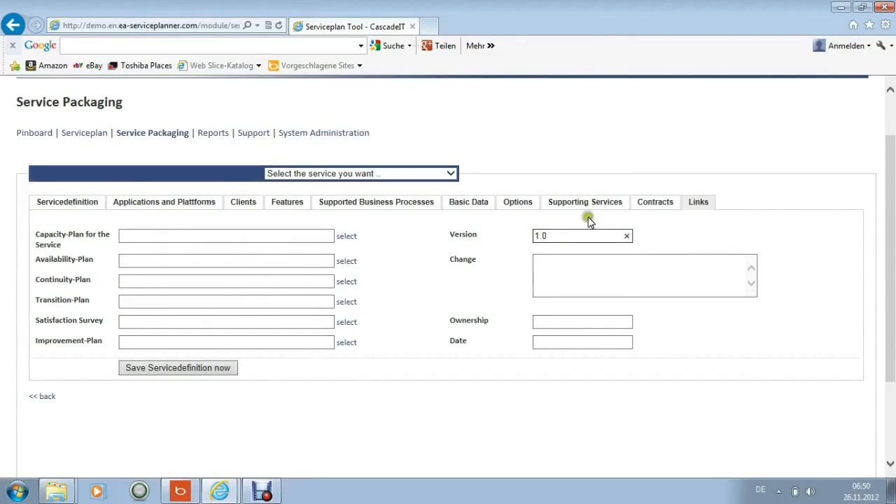
{"action": "left_click", "coordinate": [567, 260]}
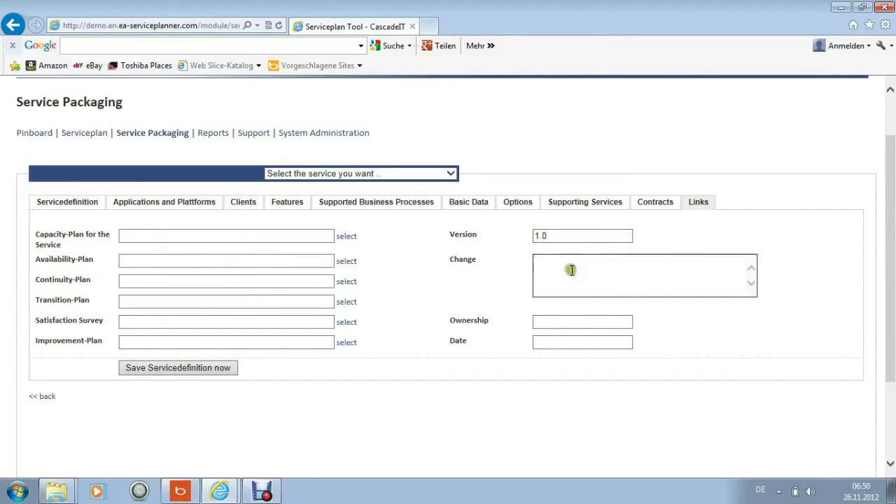
{"action": "left_click", "coordinate": [580, 322]}
{"action": "type", "text": "Steigele"}
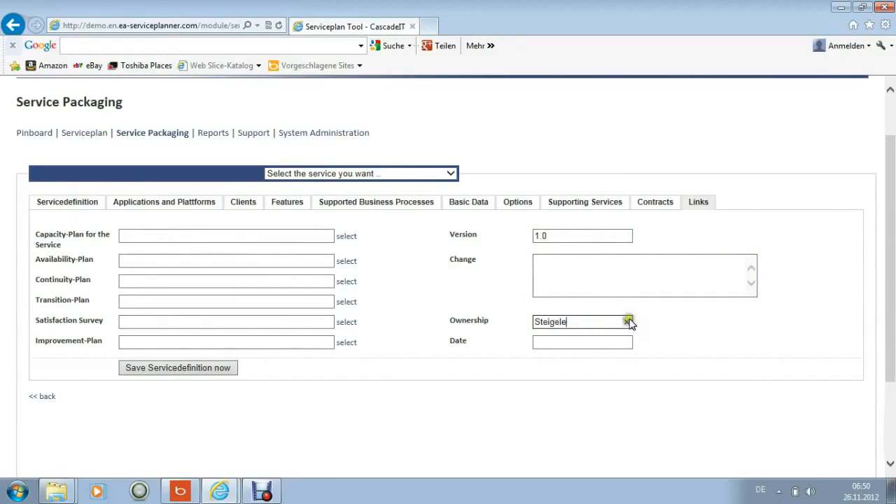
Date the service definition 26.11.2012 and save it
{"action": "left_click", "coordinate": [581, 340]}
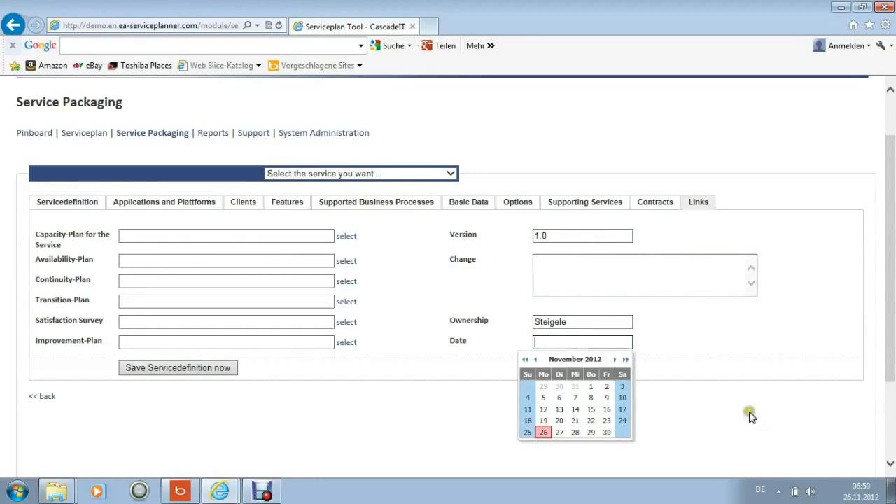
{"action": "left_click", "coordinate": [542, 434]}
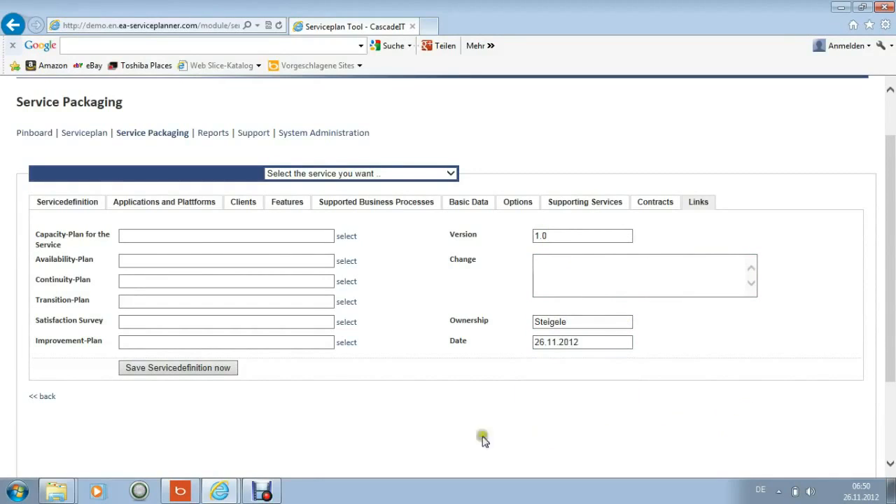
{"action": "left_click", "coordinate": [200, 370]}
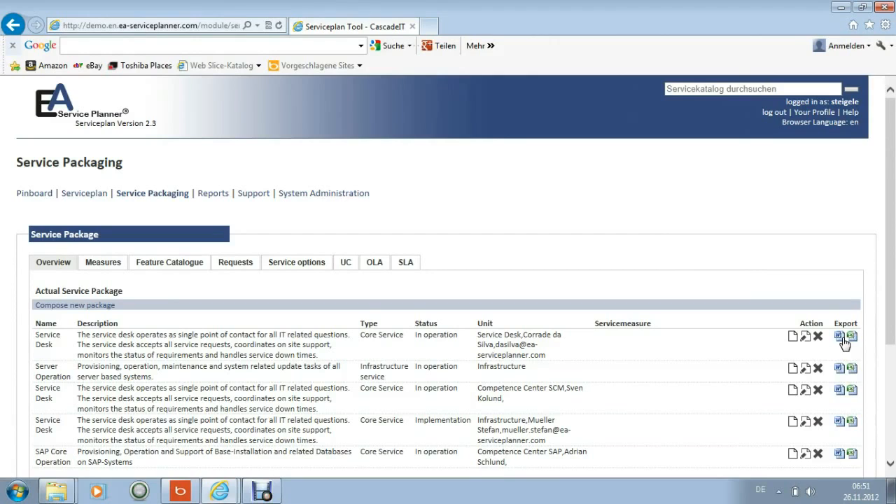
Review the systemwide, service plan and service catalogue parameters maintained in System Administration
{"action": "left_click", "coordinate": [332, 196]}
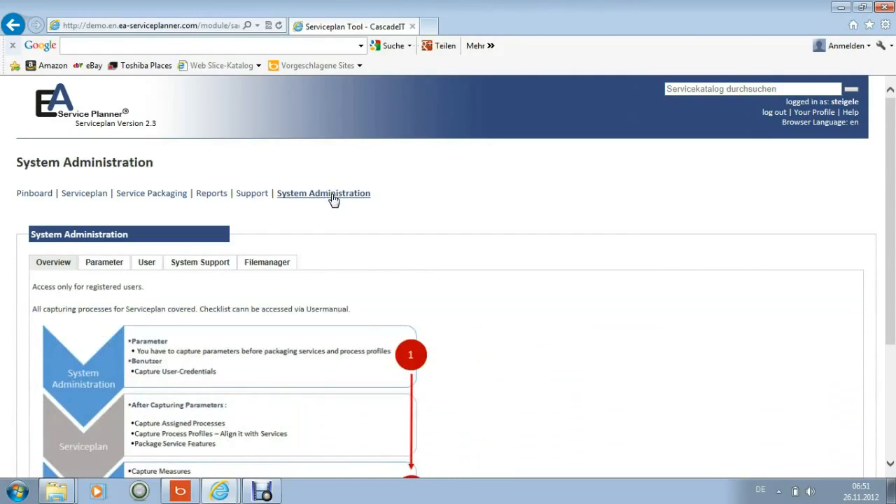
{"action": "left_click", "coordinate": [108, 269]}
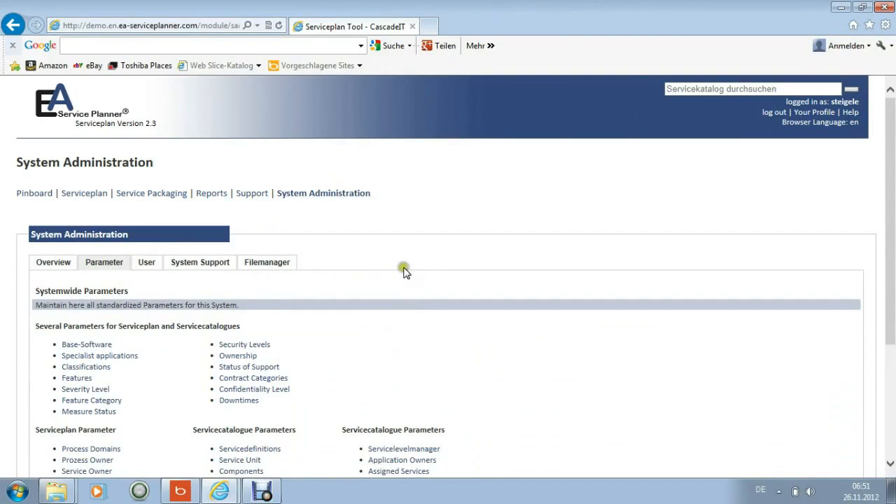
{"action": "scroll", "coordinate": [404, 272], "scroll_direction": "down", "scroll_amount": 2}
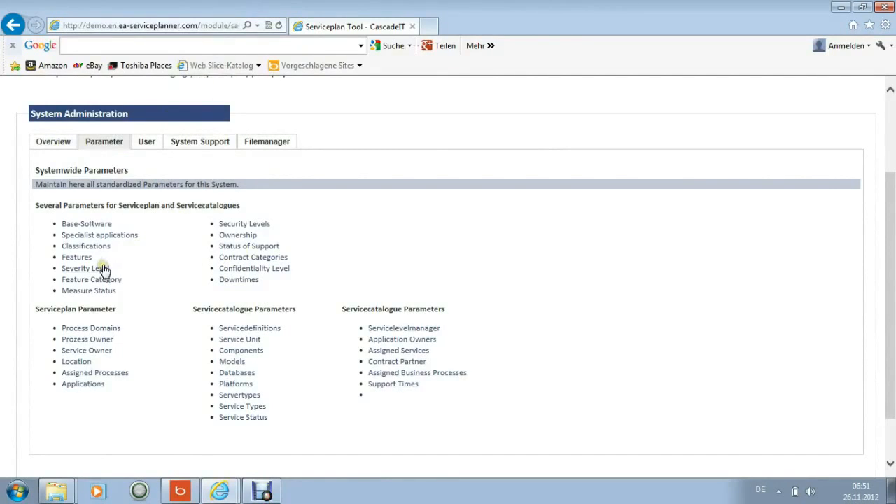
{"action": "mouse_move", "coordinate": [103, 269]}
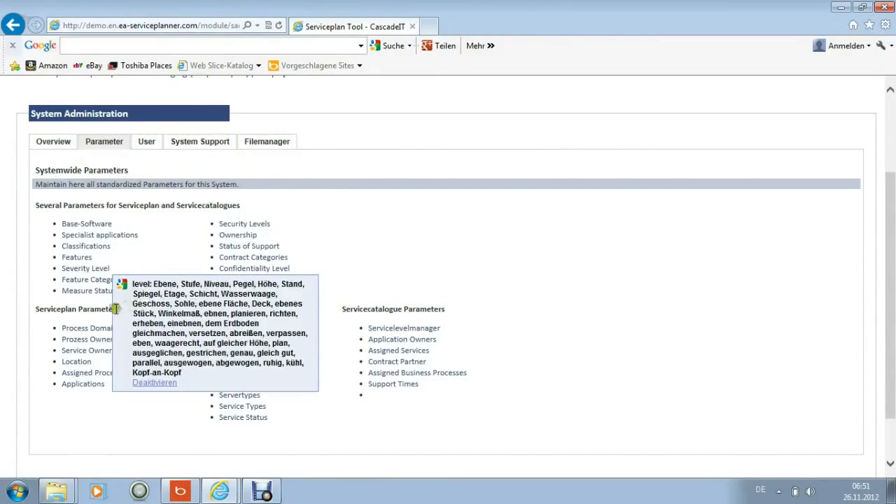
{"action": "mouse_move", "coordinate": [108, 332]}
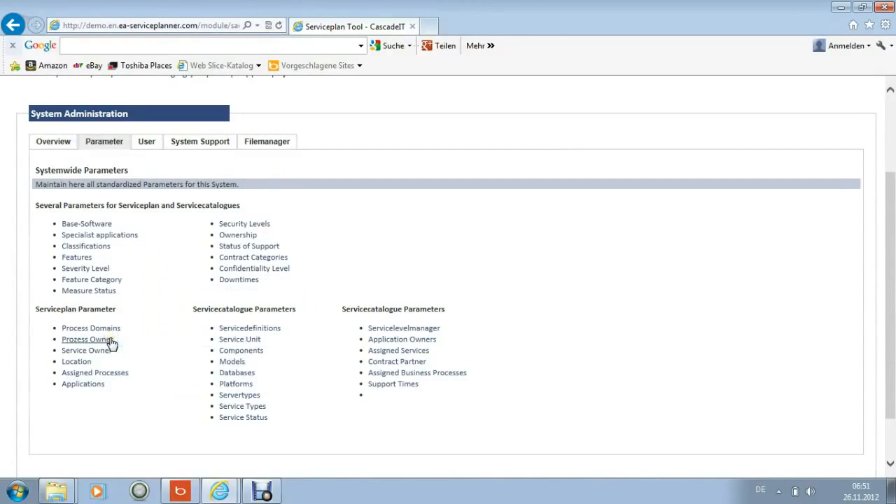
{"action": "mouse_move", "coordinate": [86, 365]}
{"action": "scroll", "coordinate": [418, 325], "scroll_direction": "up", "scroll_amount": 3}
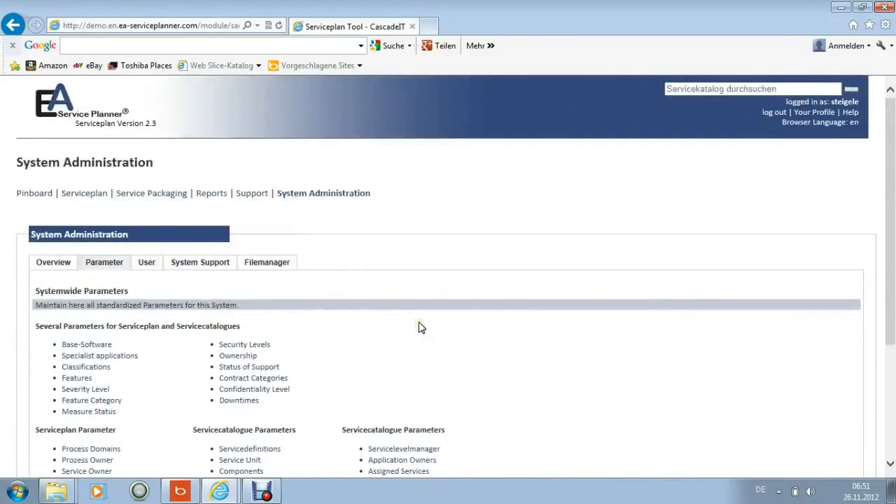
Open the support form for requesting new parameters
{"action": "left_click", "coordinate": [257, 199]}
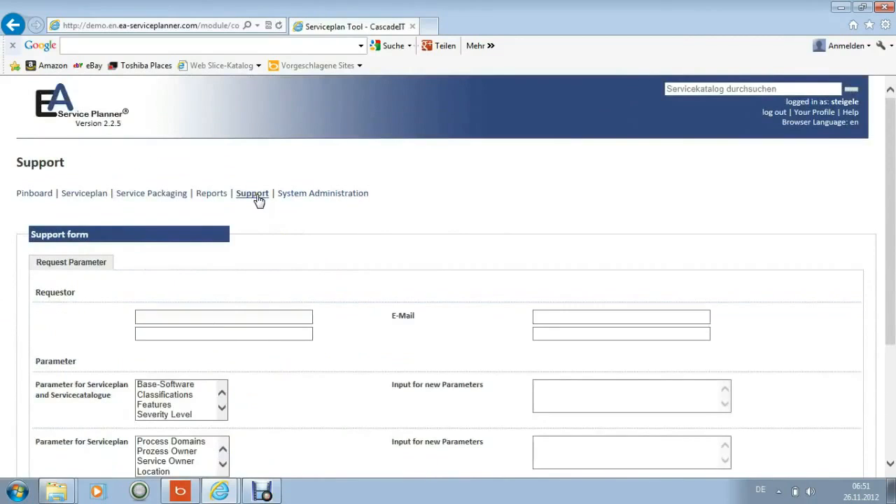